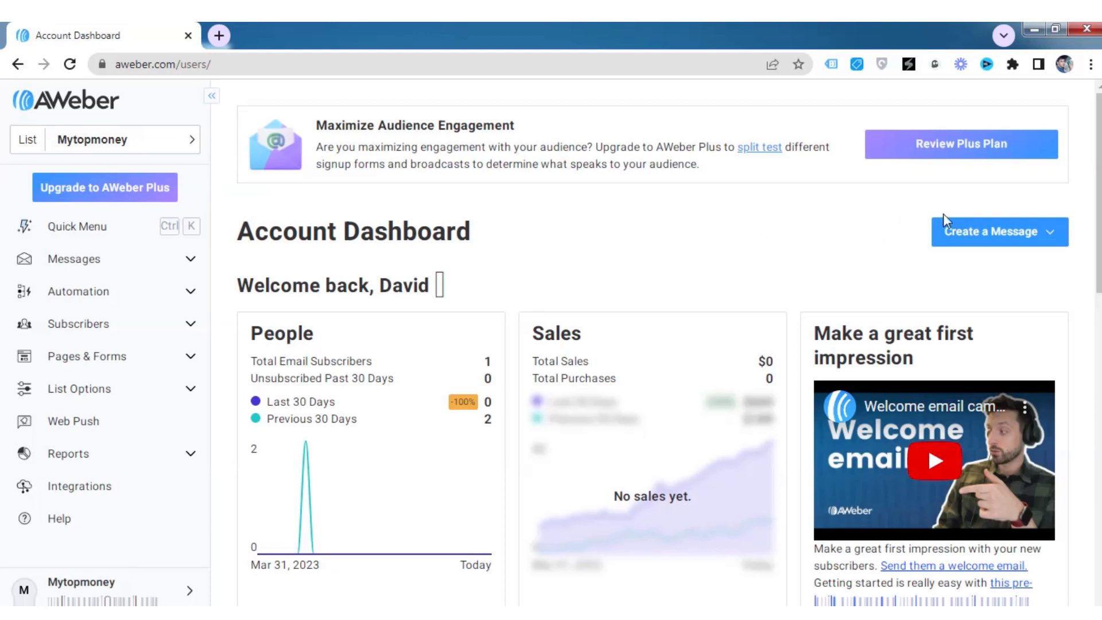
left_click(1054, 235)
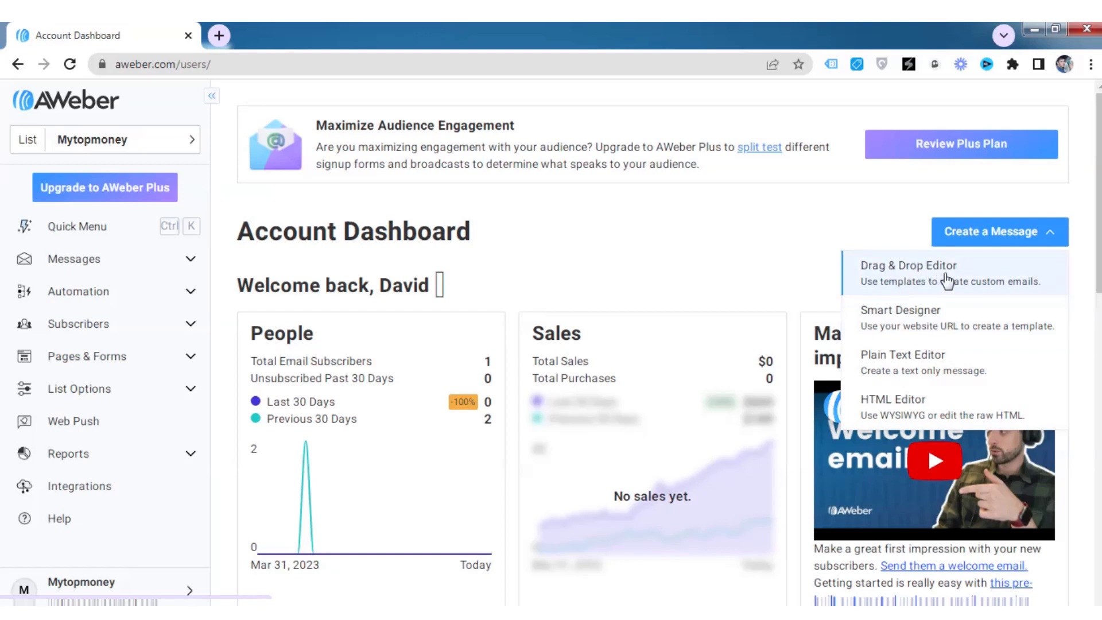
left_click(915, 209)
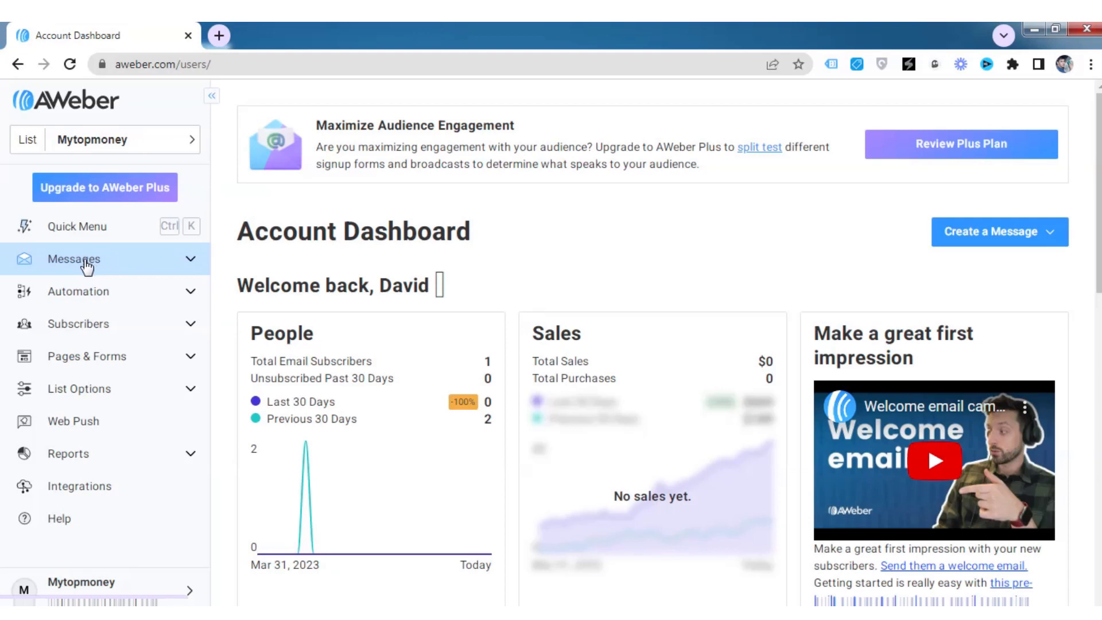
Start a new broadcast message using the Drag & Drop Email Builder
left_click(192, 261)
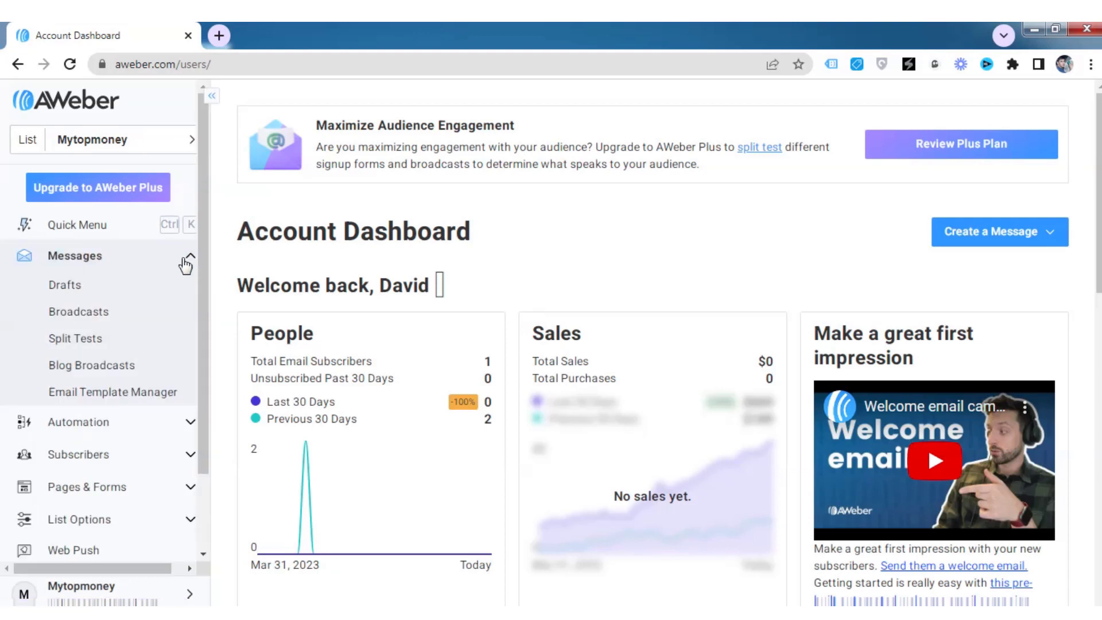
left_click(95, 315)
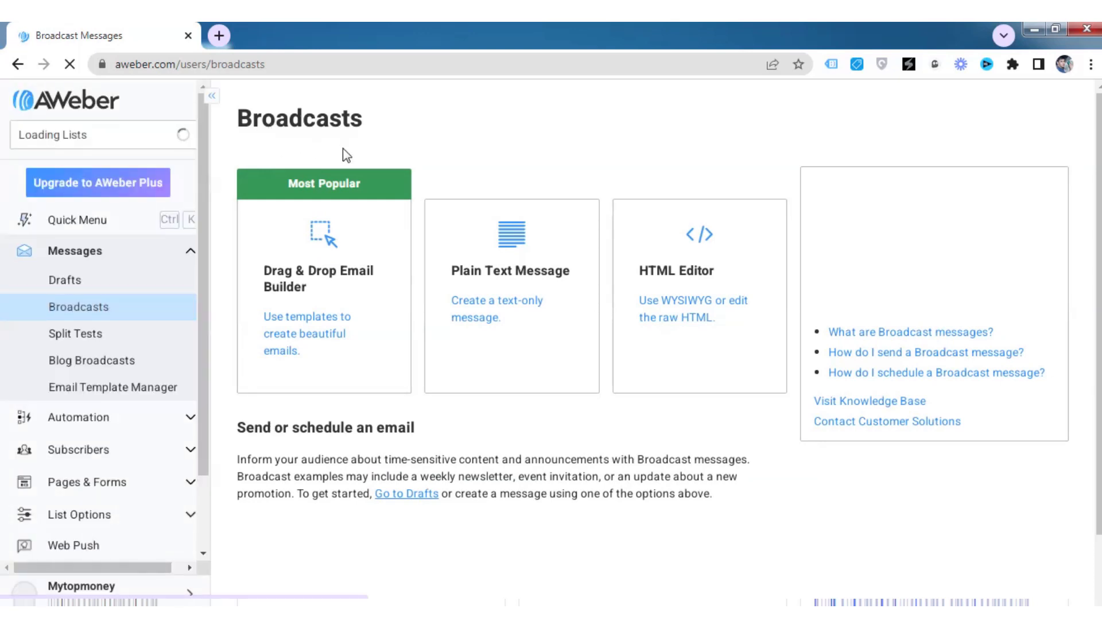
left_click(317, 280)
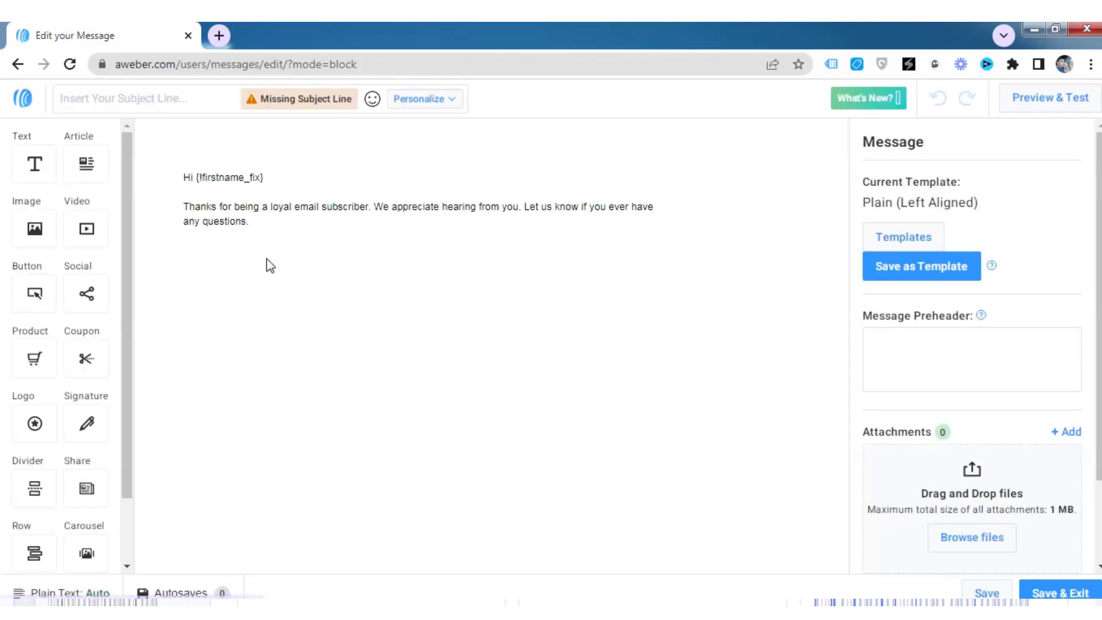
Set the message's subject line to "How To Make $100 A Day Online"
left_click(260, 229)
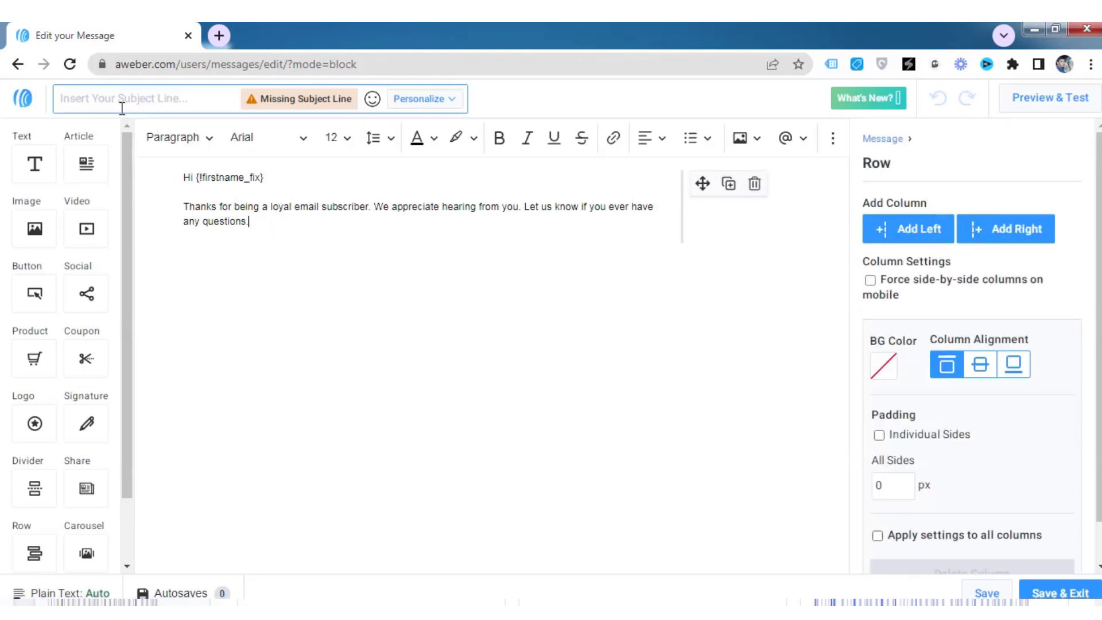
left_click(91, 100)
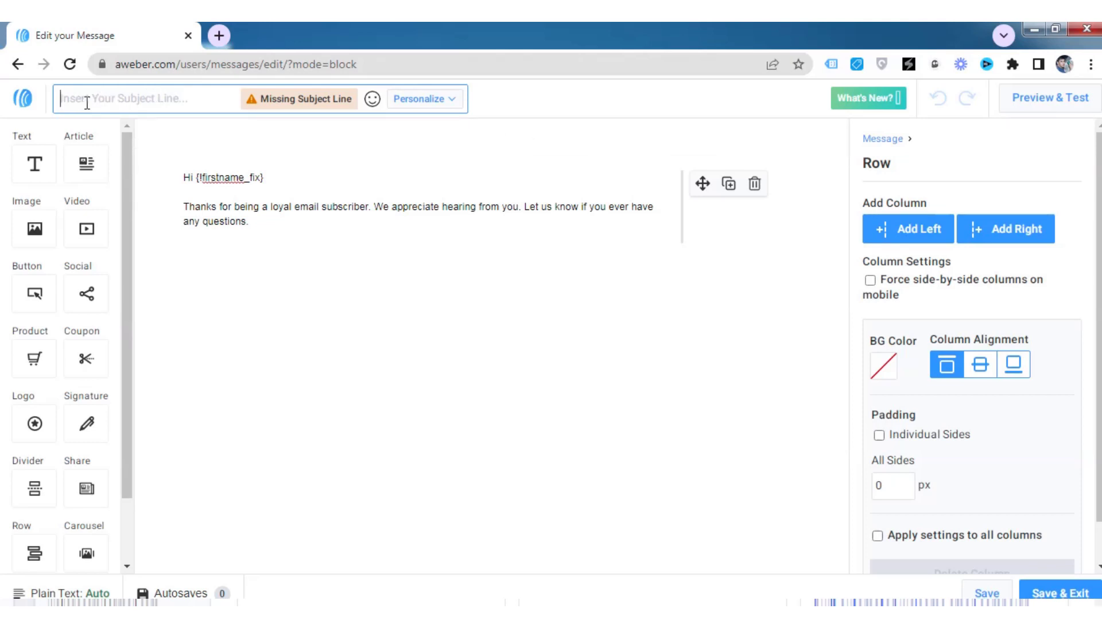
key("Caps_Lock")
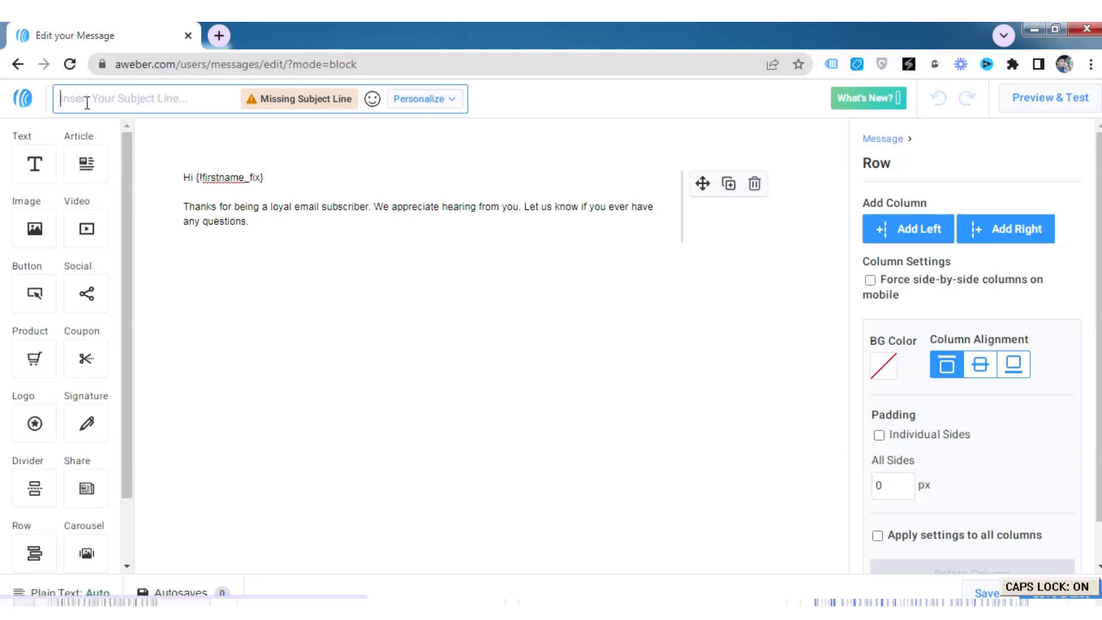
type("HO")
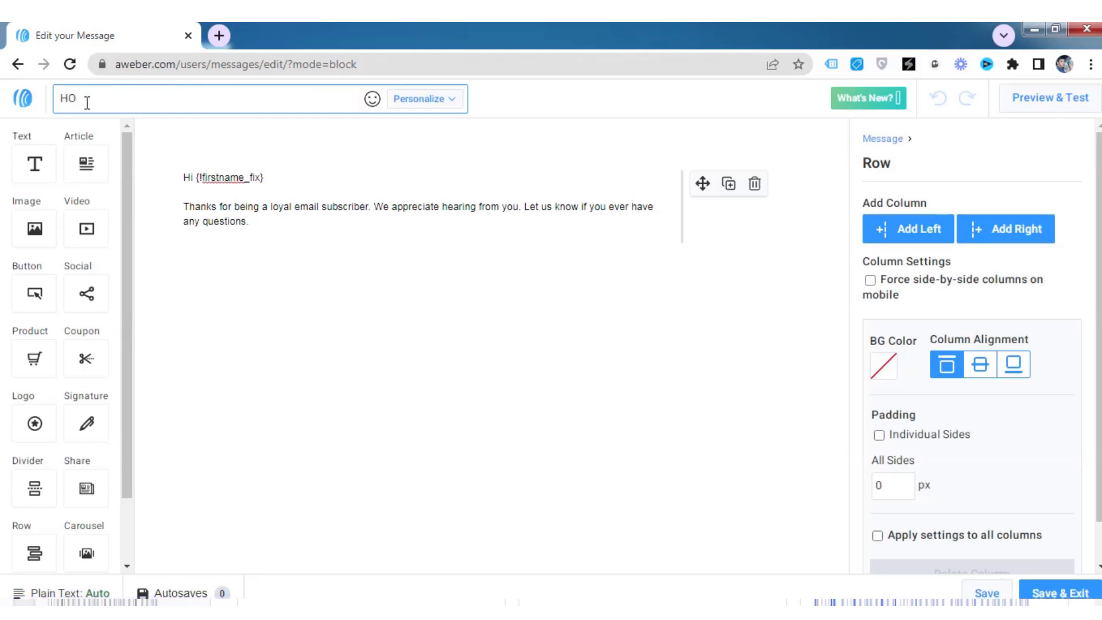
key("BackSpace")
key("Caps_Lock")
type("ow")
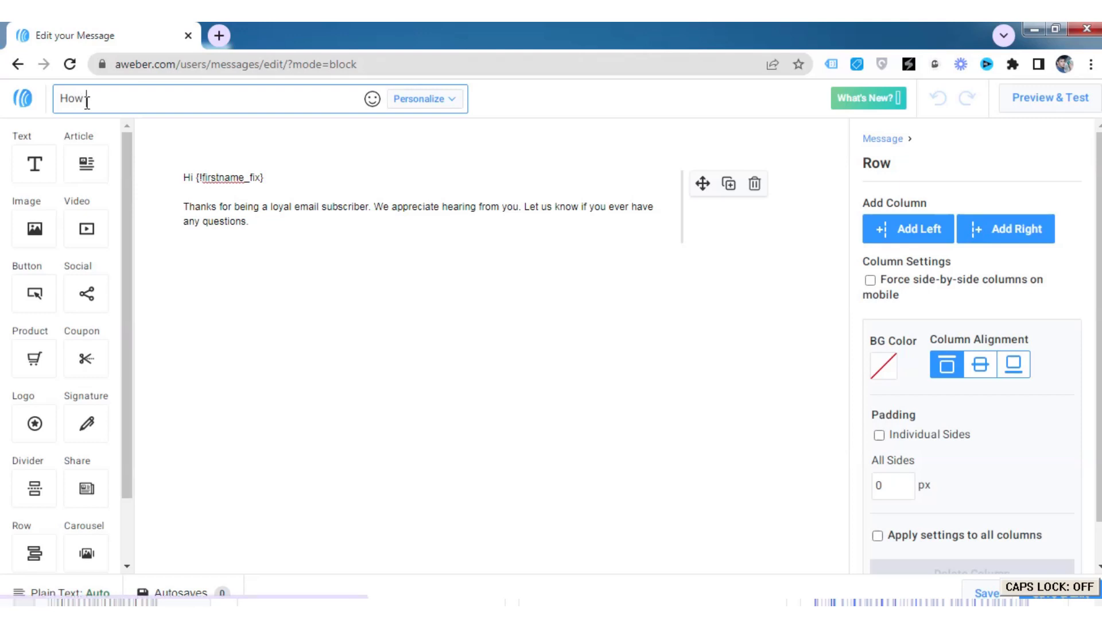
key("Caps_Lock")
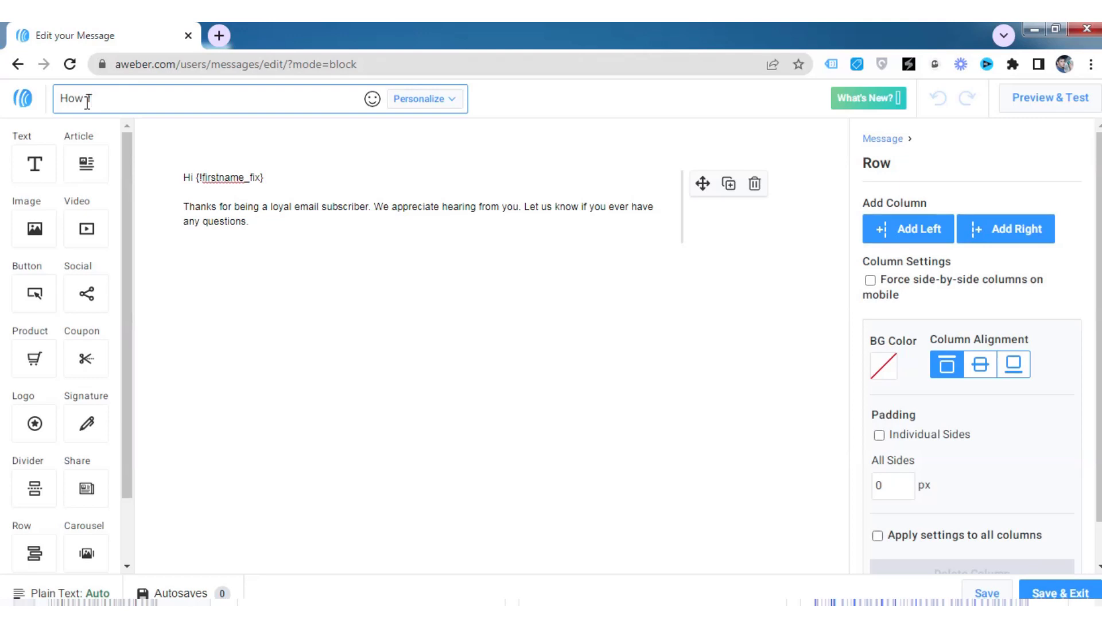
key("Caps_Lock")
type("To")
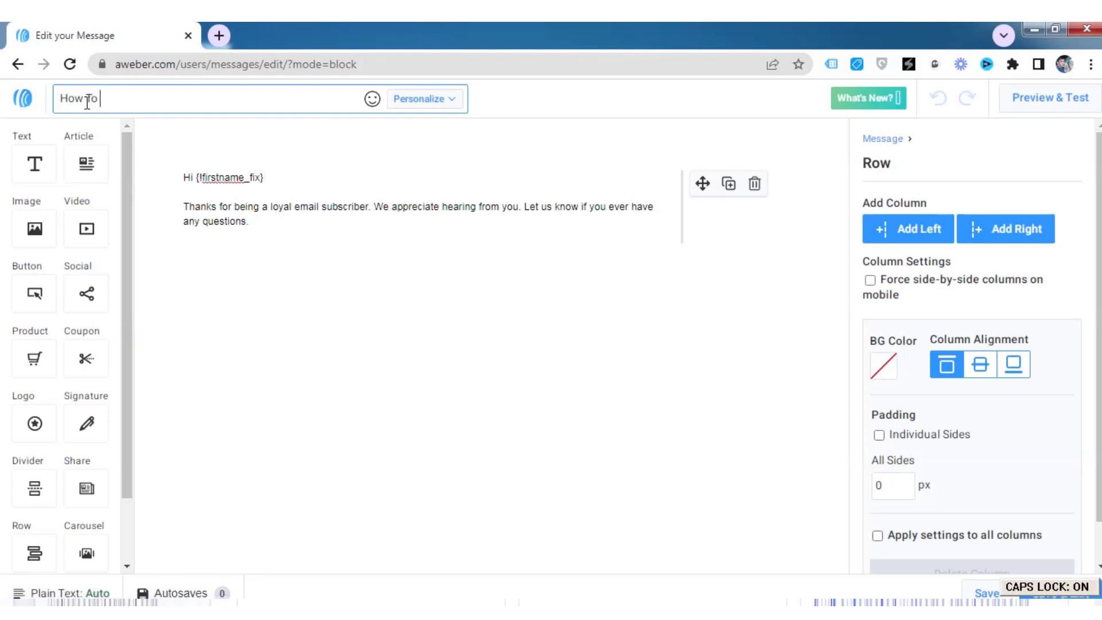
type(" M")
key("Caps_Lock")
type("ake $10")
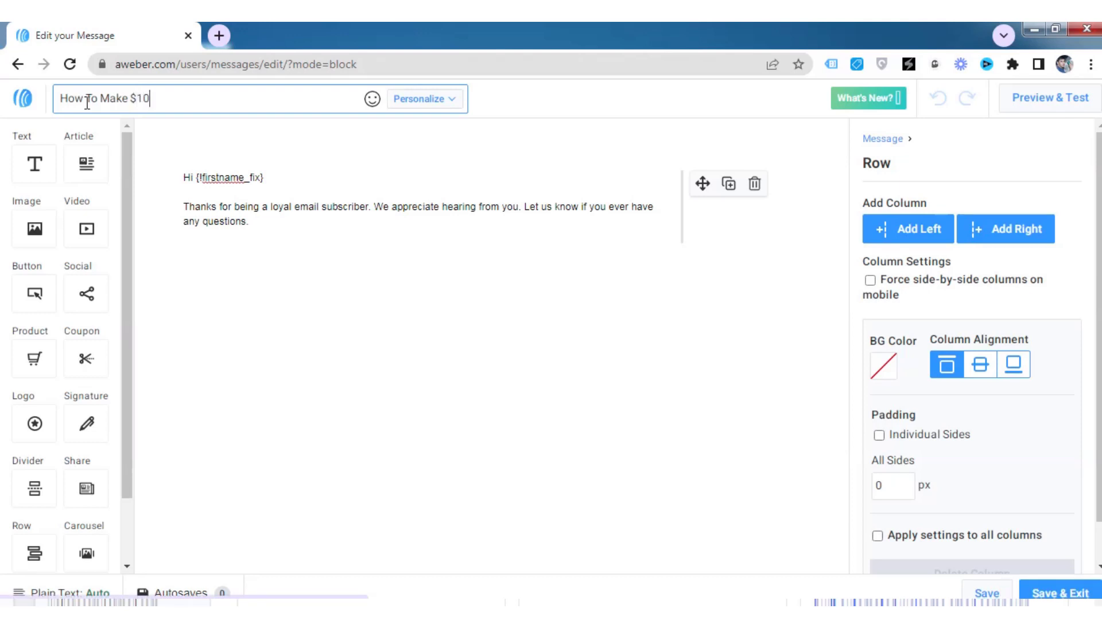
type("0")
key("Caps_Lock")
type("A")
key("Caps_Lock")
key("Caps_Lock")
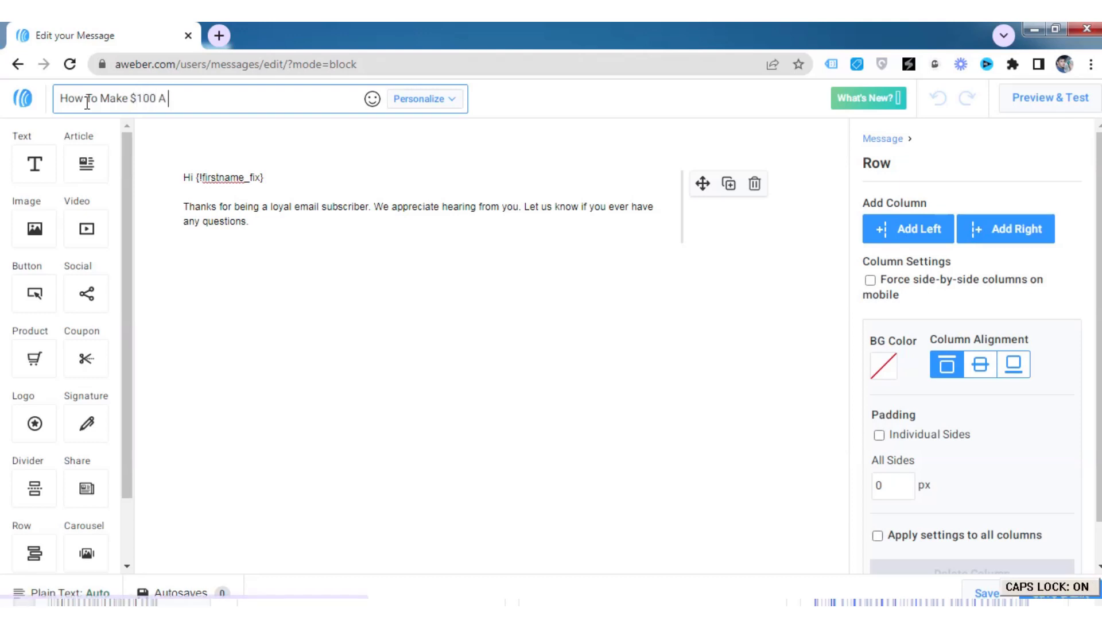
type("DS")
key("Caps_Lock")
type("ay")
key("Caps_Lock")
type("O")
key("Caps_Lock")
type("nline")
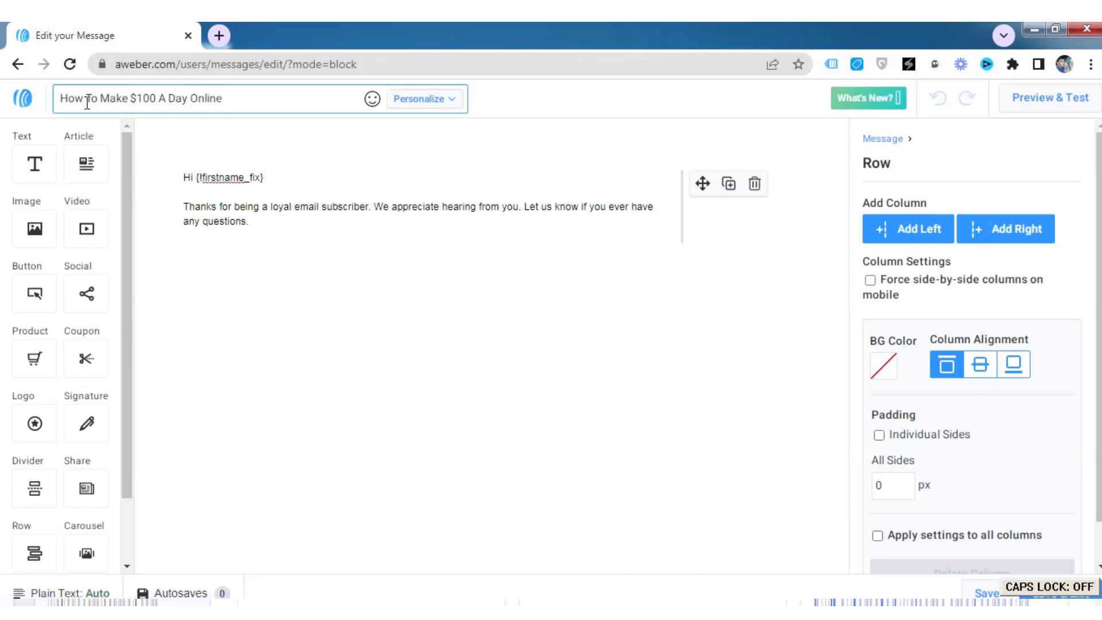
Delete the entire default greeting and thank-you text from the message body
left_click(256, 225)
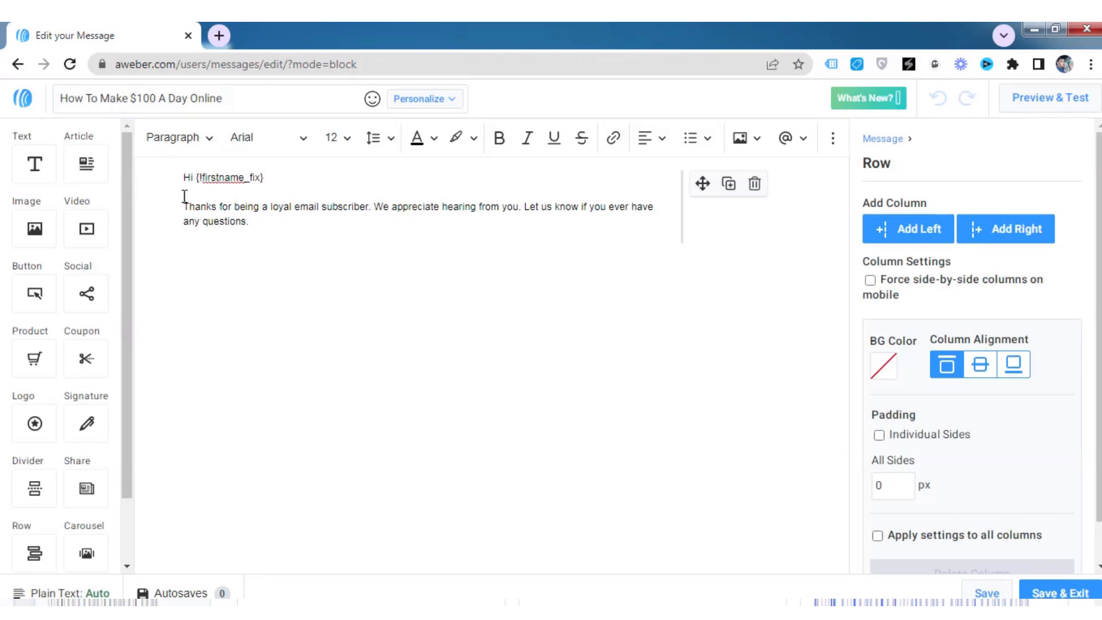
left_click(106, 109)
left_click_drag(249, 223, 172, 182)
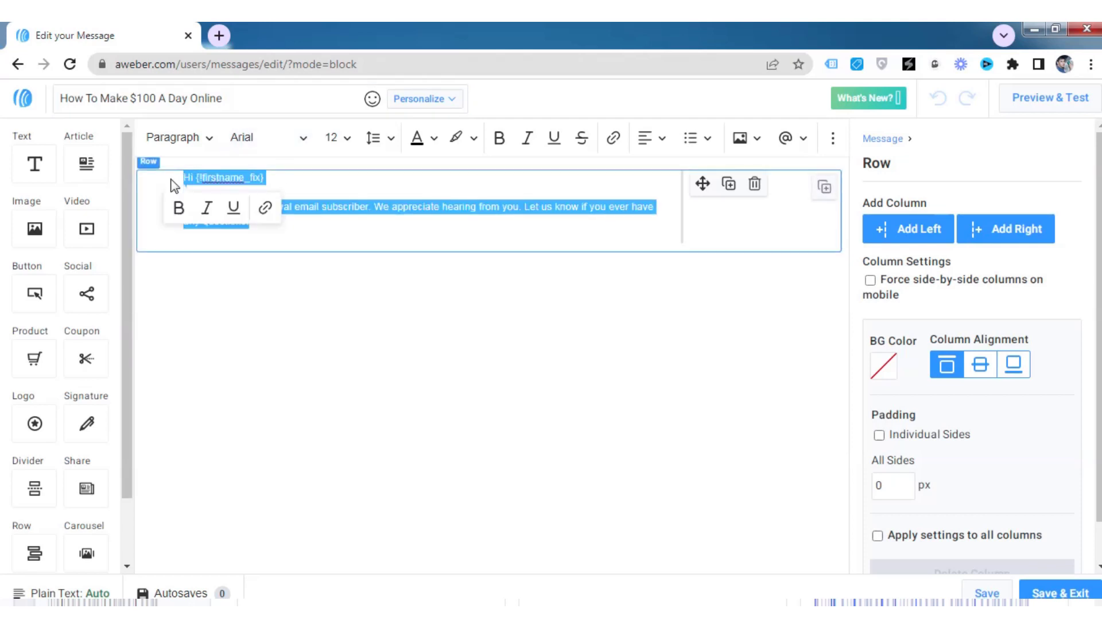
key("BackSpace")
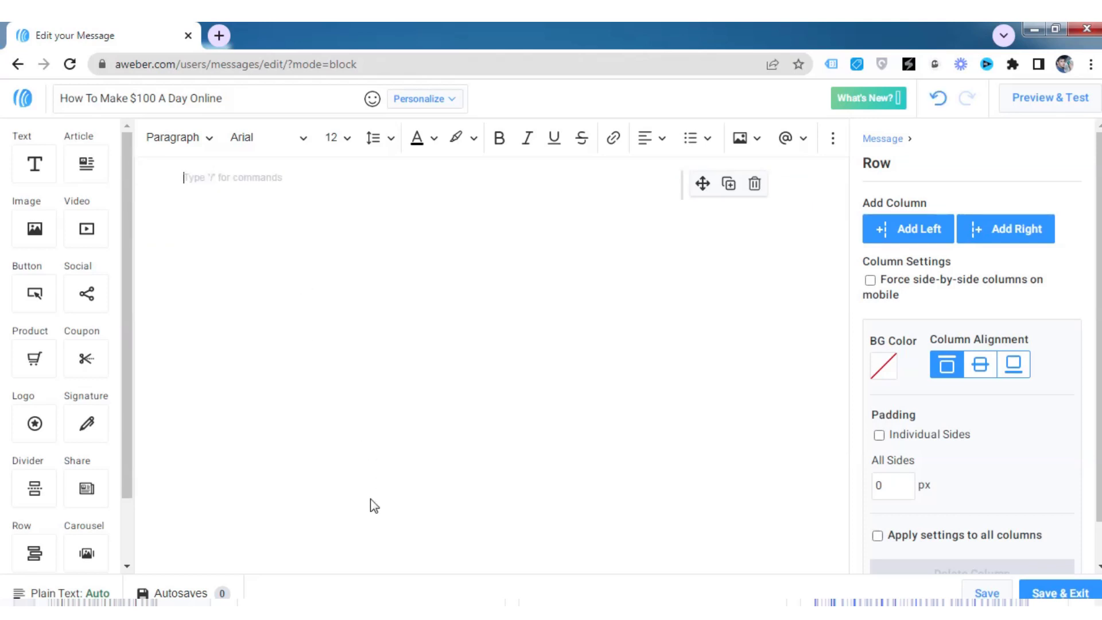
Paste the prepared email copy from the Word document into the message body and add a blank line after "Hey,"
key("alt+Tab")
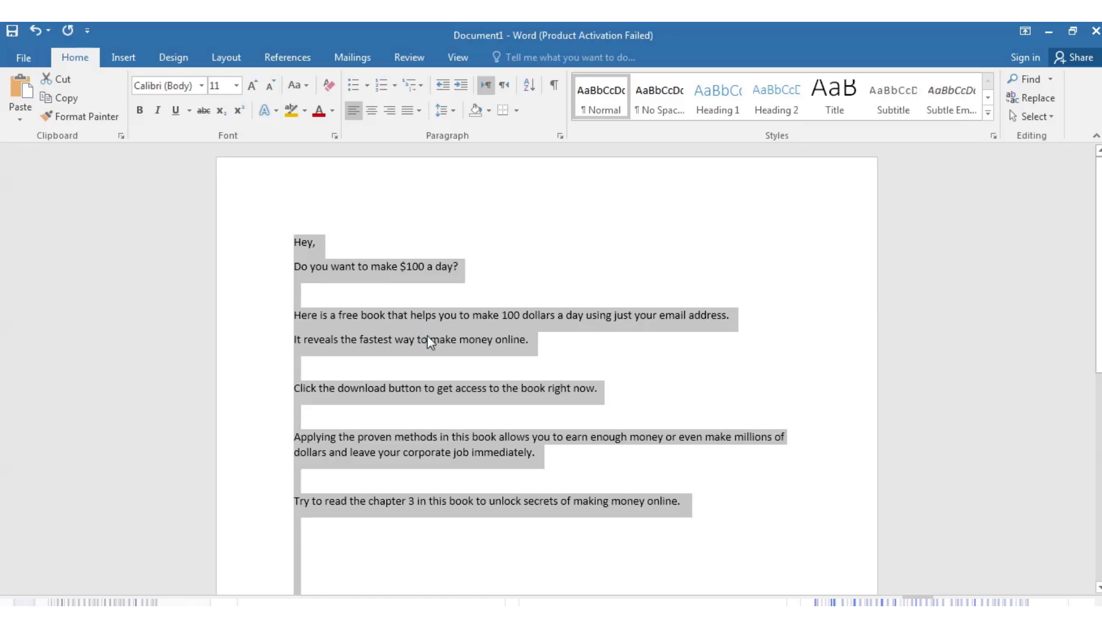
left_click(1048, 30)
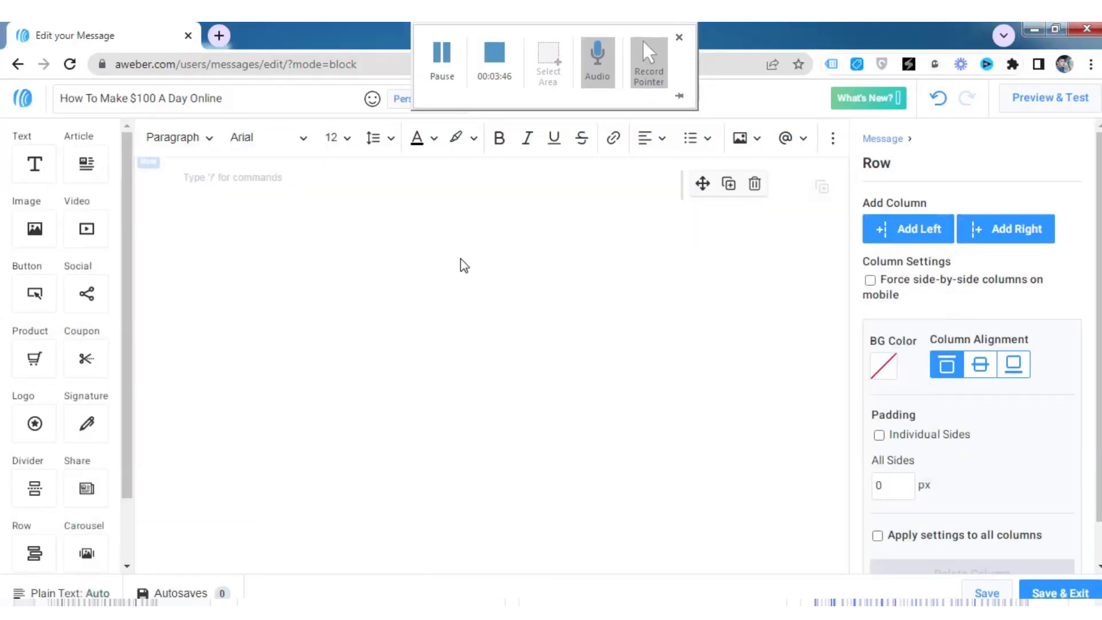
left_click(277, 191)
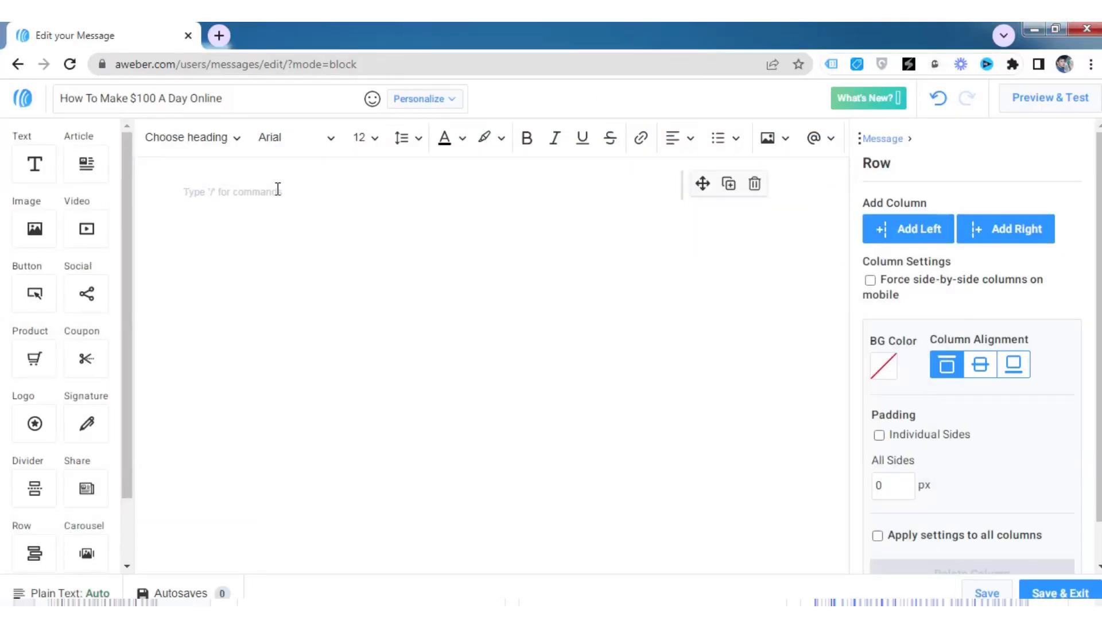
type("Hey, Do you want to make $100 a day?  Here is a free book that helps you to make 100 dollars a day using just your email address. It reveals the fastest way to make money online.  Click the download button to get access to the book right now.  Applying the proven methods in this book allows you to earn enough money or even make millions of dollars and leave your corporate job immediately.  Try to read the chapter 3 in this book to unlock secrets of making money online.")
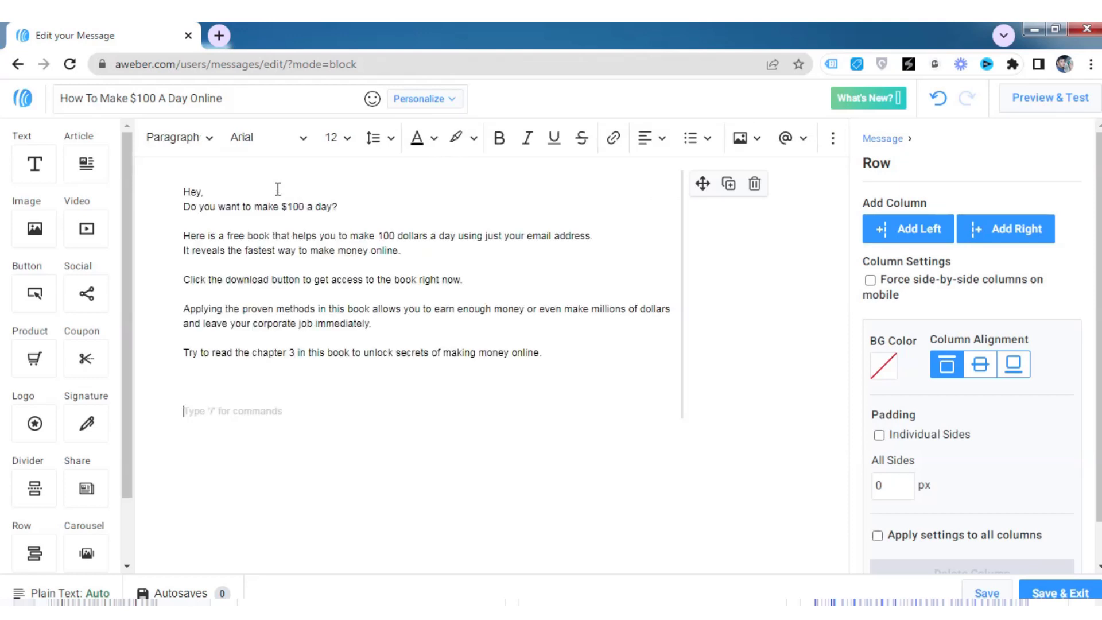
left_click(216, 193)
key("Return")
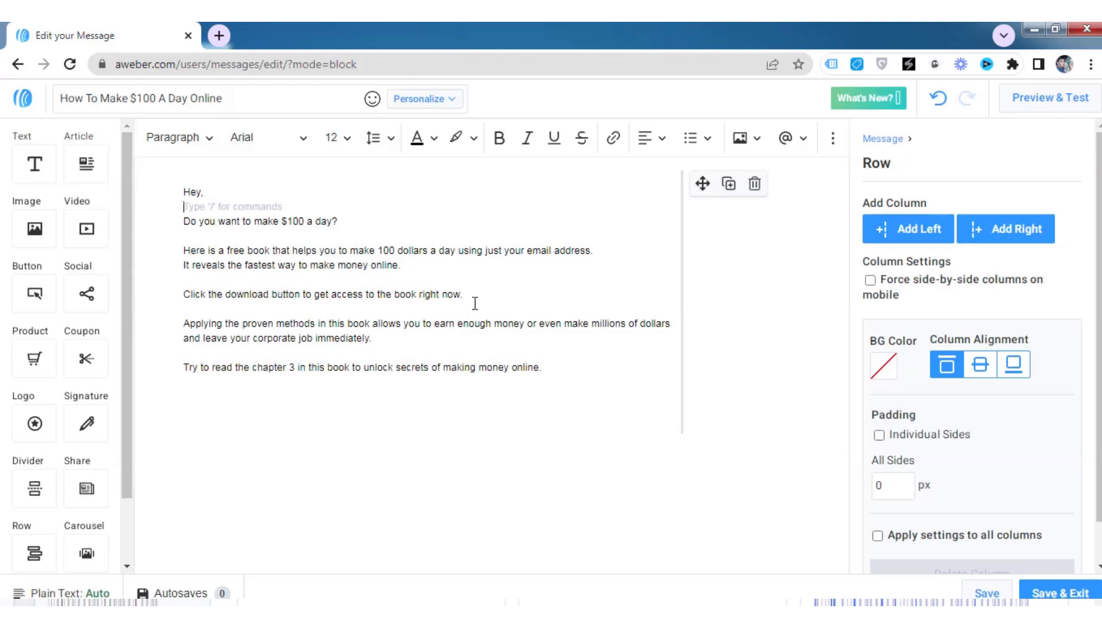
Set the font size of the whole message text to 14
key("ctrl+a")
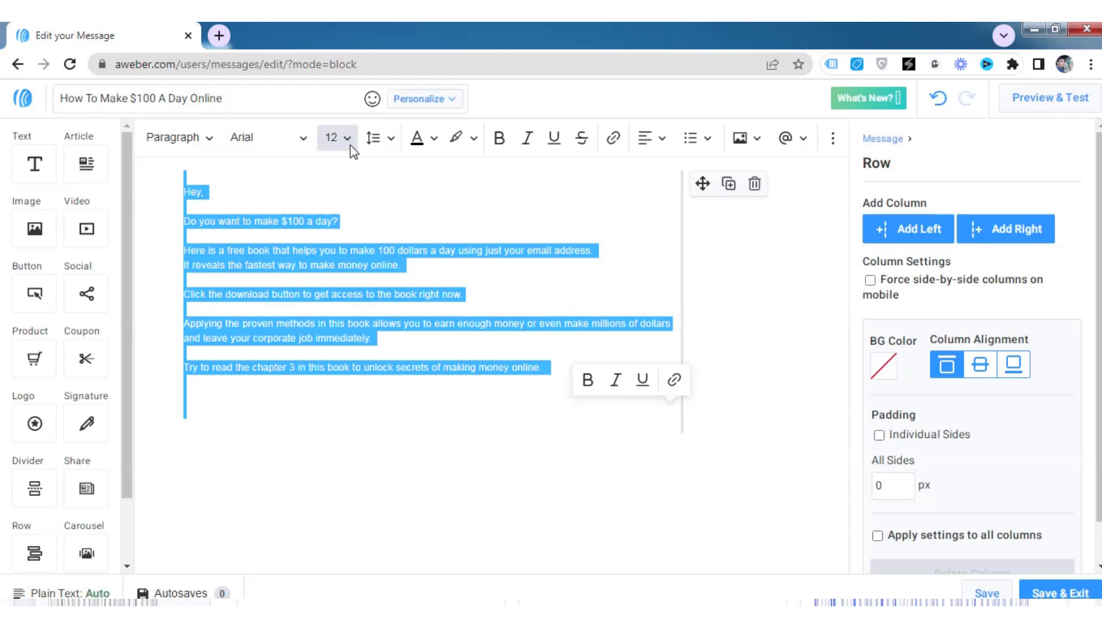
left_click(348, 141)
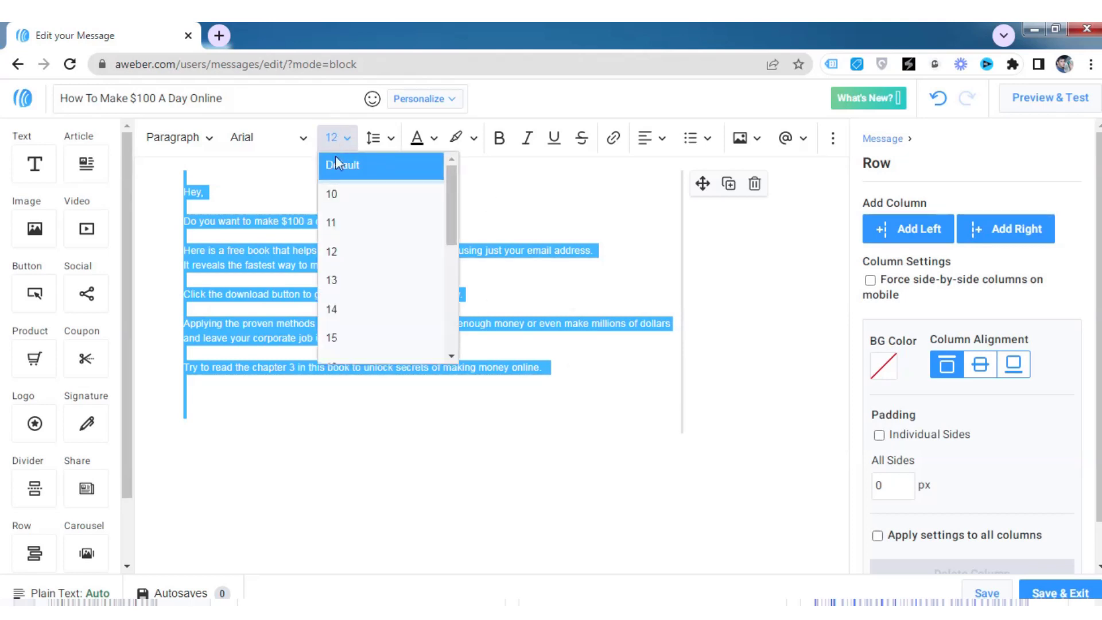
left_click(338, 310)
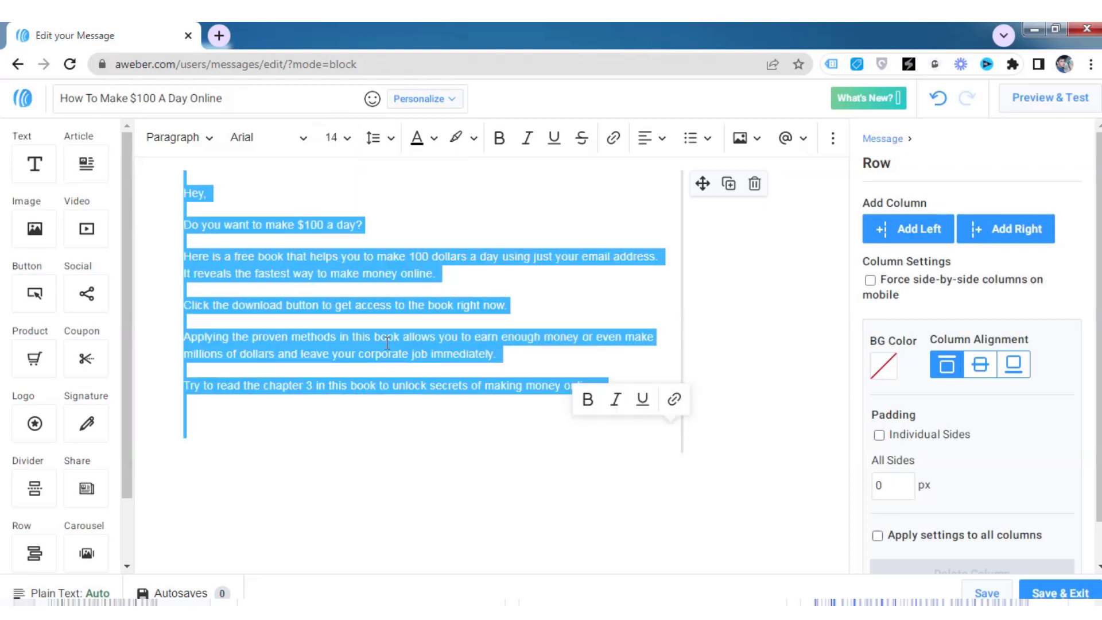
left_click(386, 340)
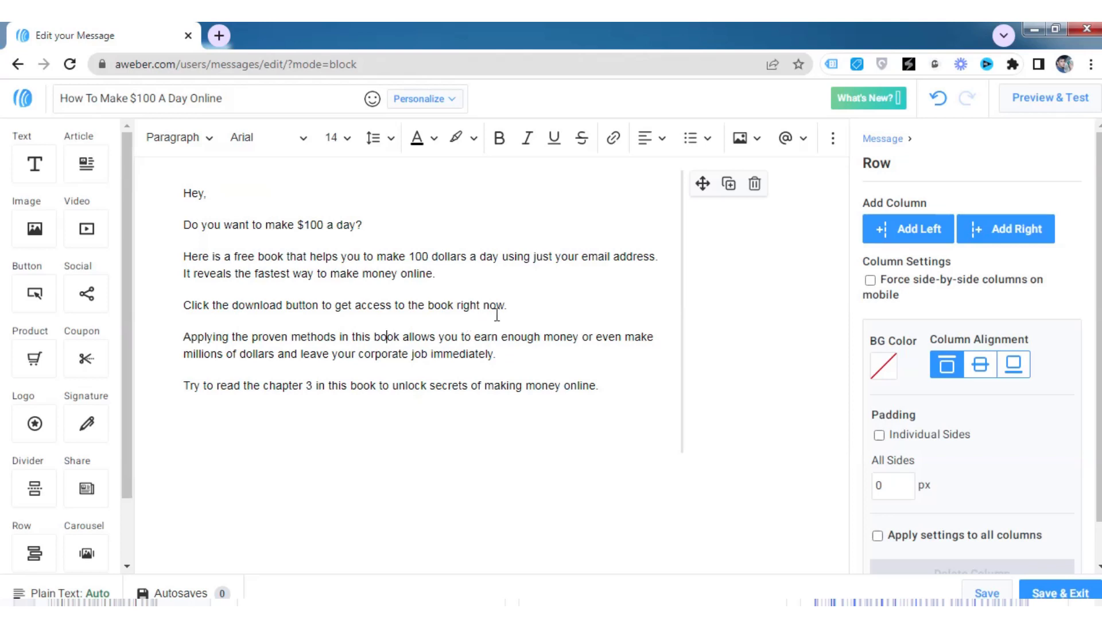
Add a sign-off below the last paragraph reading "Enjoy," with the sender's full name on the following line
left_click(605, 381)
key("Return")
left_click(191, 186)
left_click(449, 274)
left_click(601, 386)
key("Return")
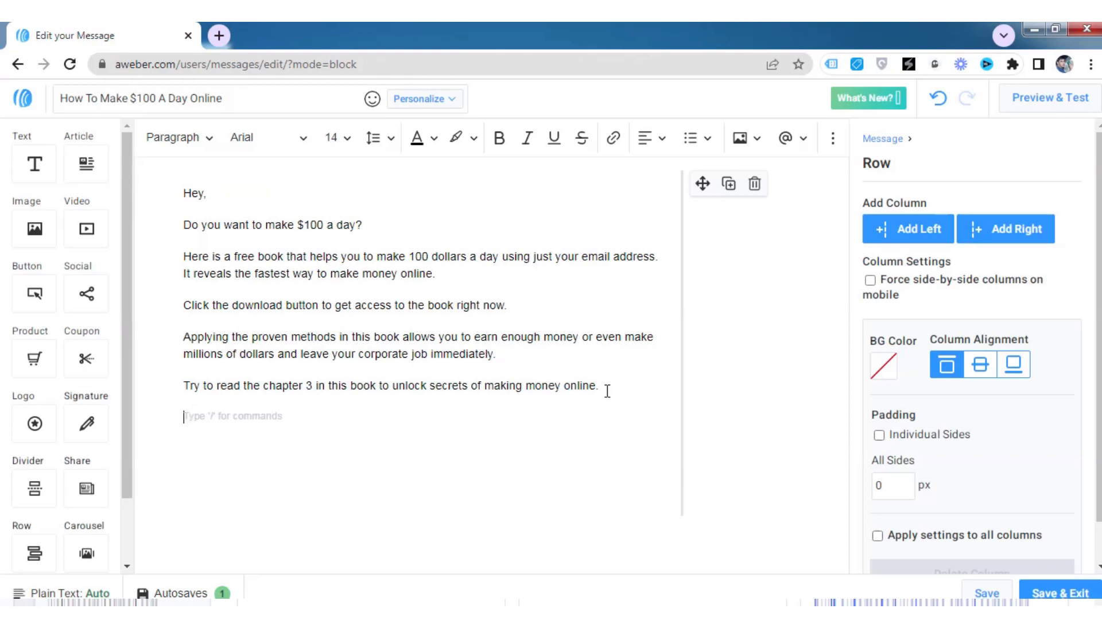
key("Caps_Lock")
type("E")
key("Caps_Lock")
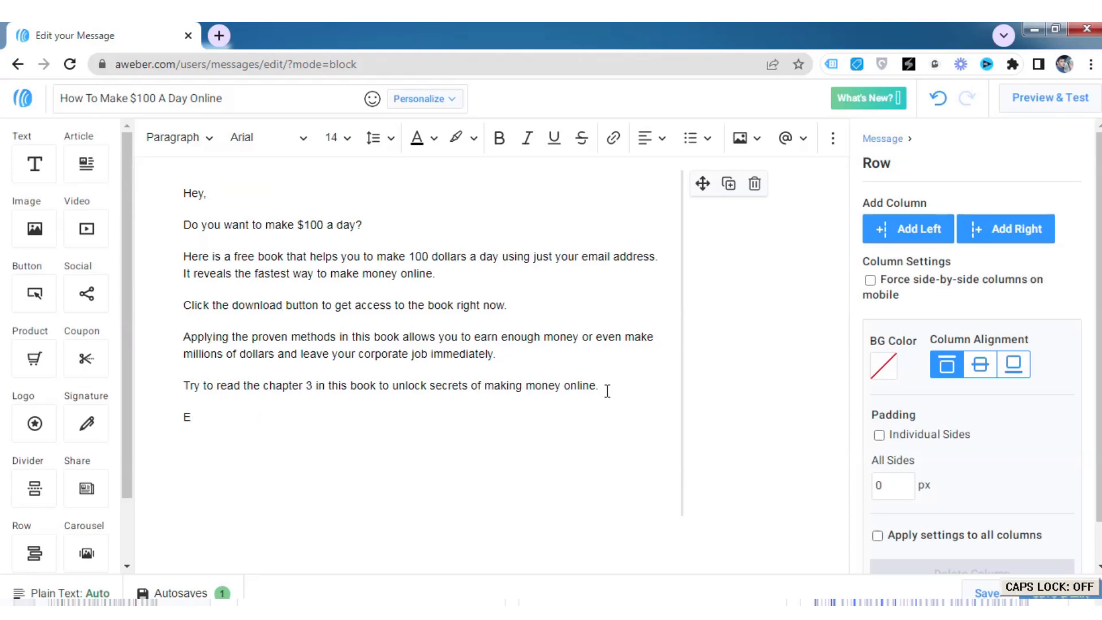
type("njoy,")
key("Return")
key("Caps_Lock")
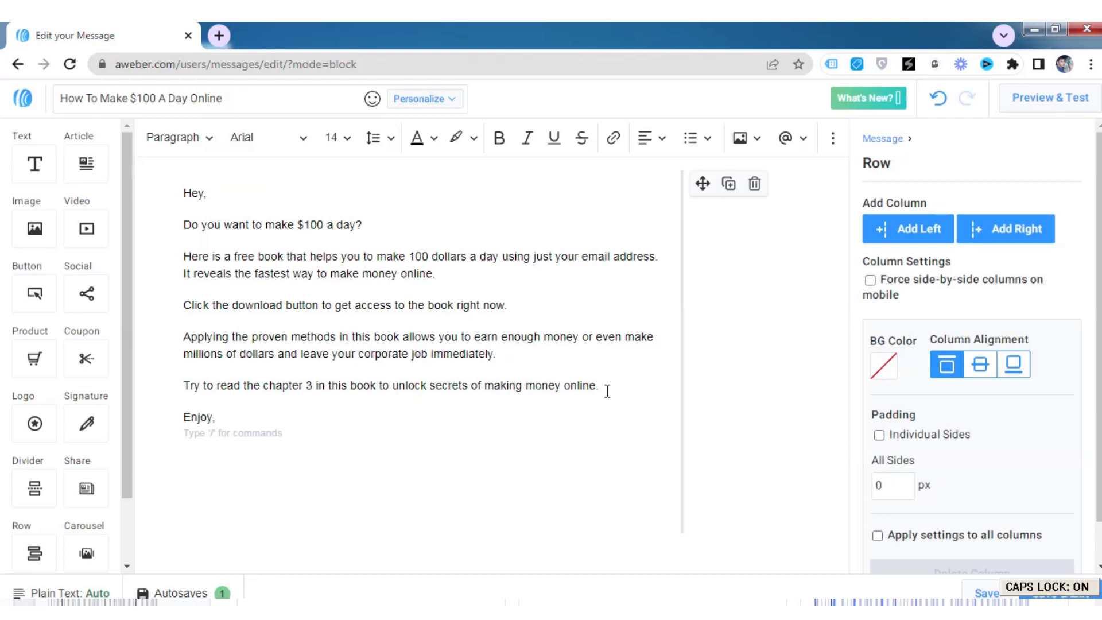
type("D")
key("Caps_Lock")
type("av")
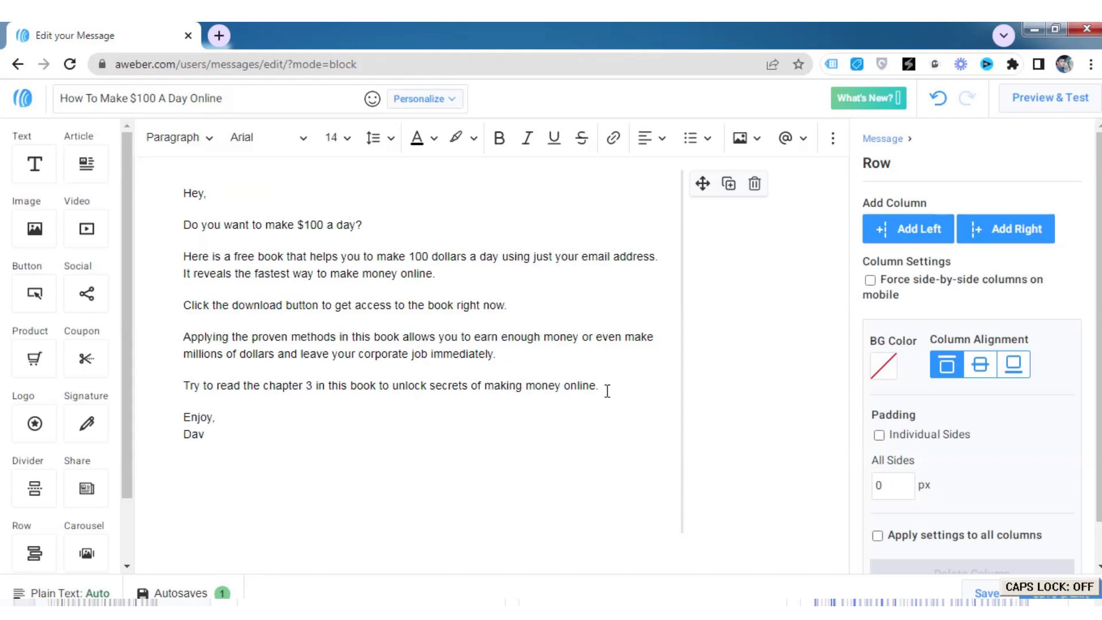
type("id Abraham")
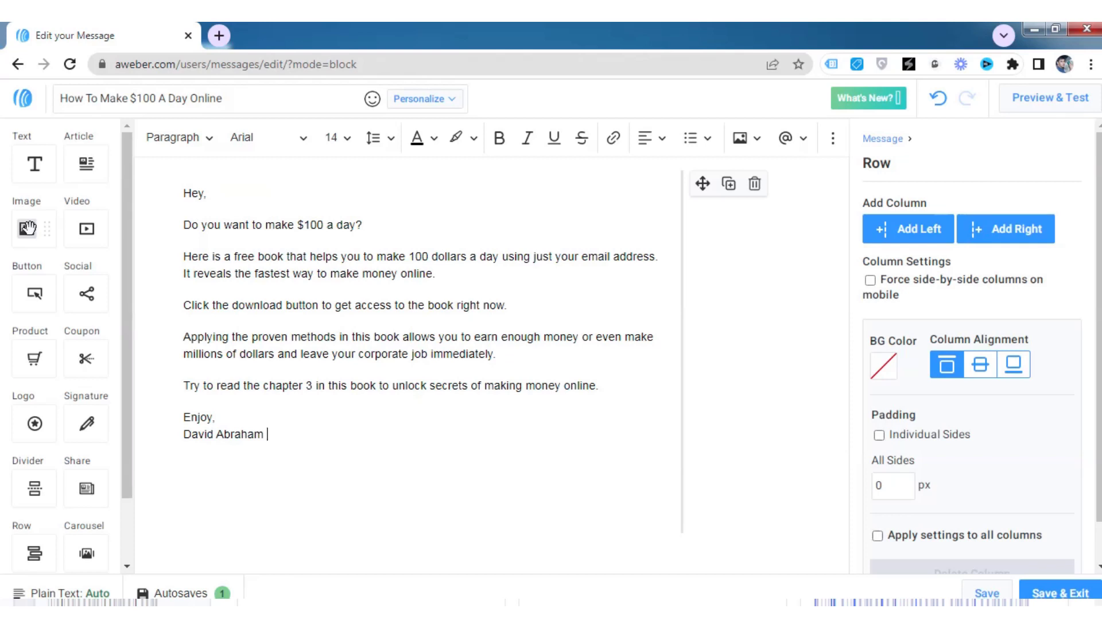
Insert an image block below the "Click the download button" paragraph and upload the "Book cover !!!" picture from the Desktop into it
left_click_drag(26, 229, 238, 342)
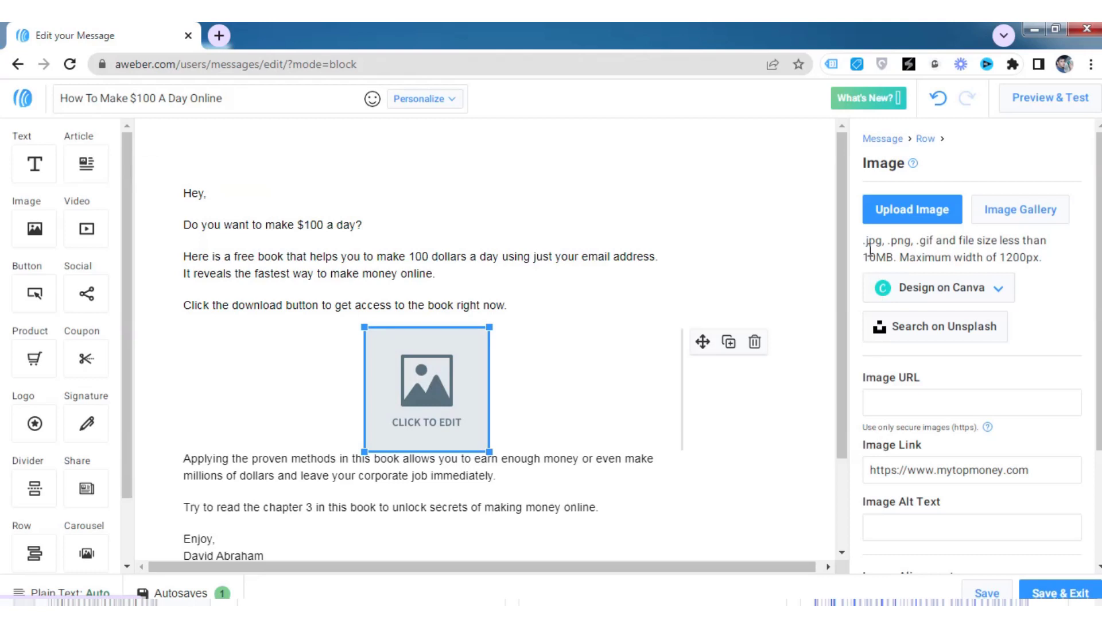
left_click(918, 210)
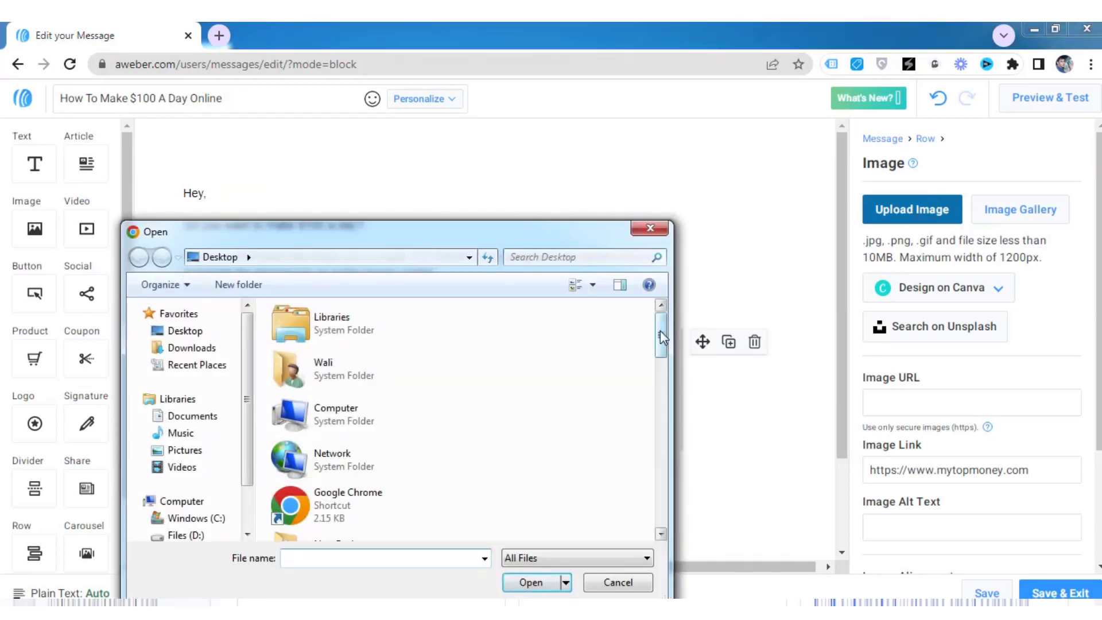
left_click_drag(663, 351, 654, 430)
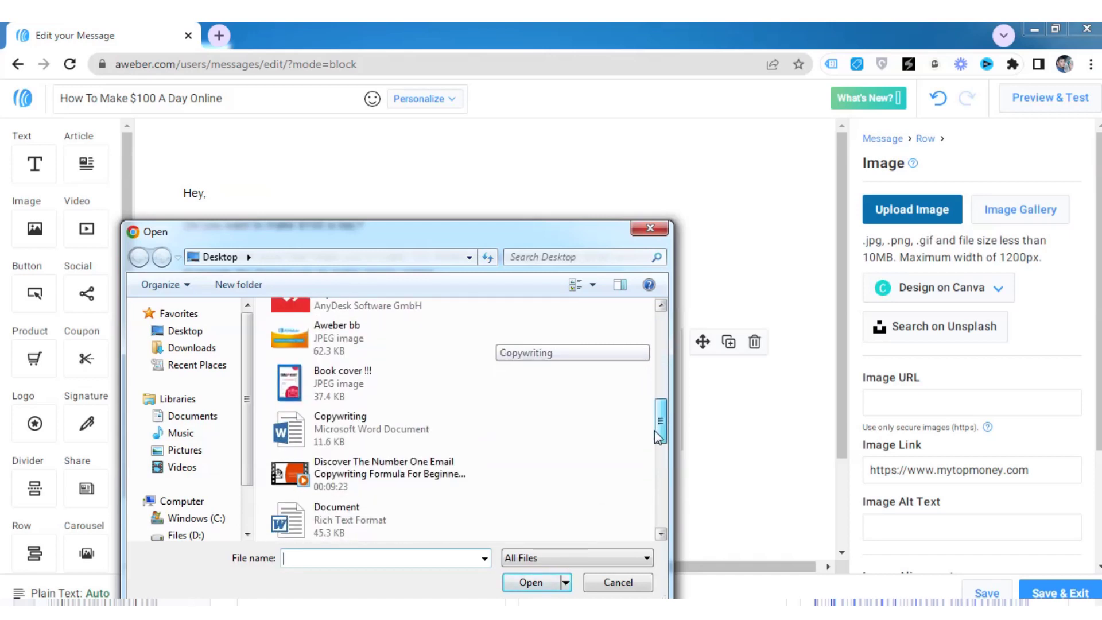
left_click(402, 387)
left_click(530, 582)
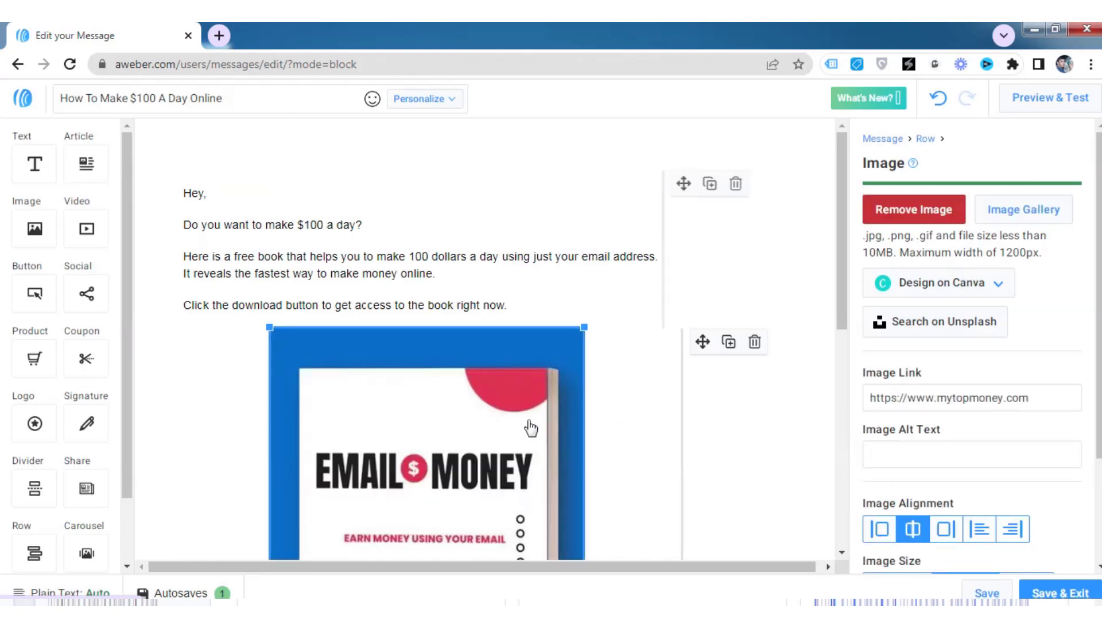
Add a blank line between the book cover image and the paragraph starting "Applying the proven methods"
scroll(530, 430, "down", 3)
scroll(529, 437, "down", 4)
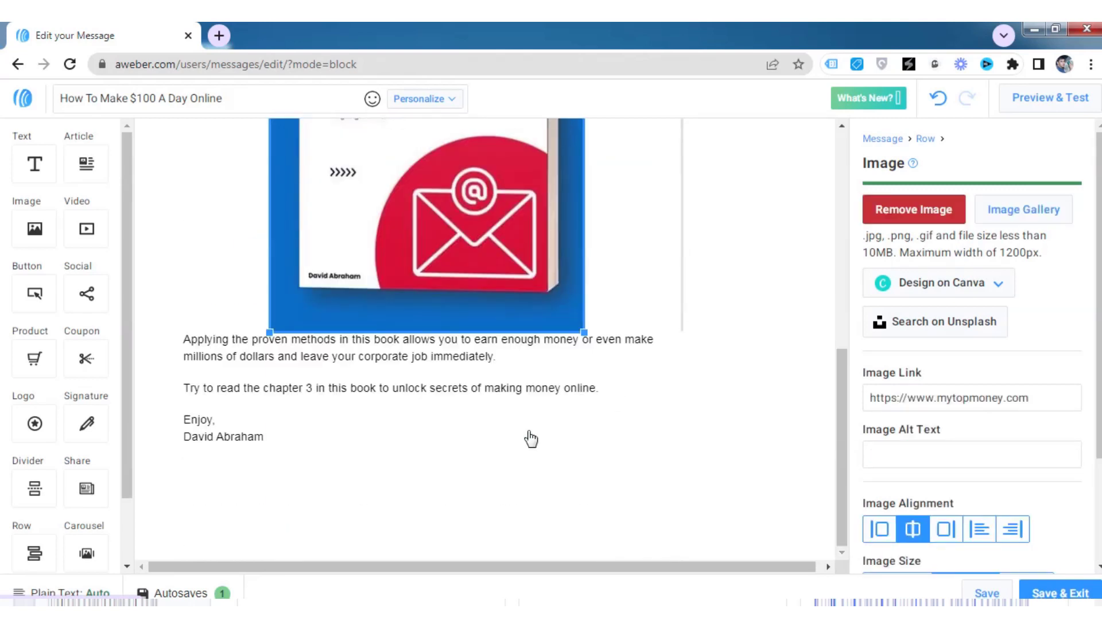
left_click(187, 338)
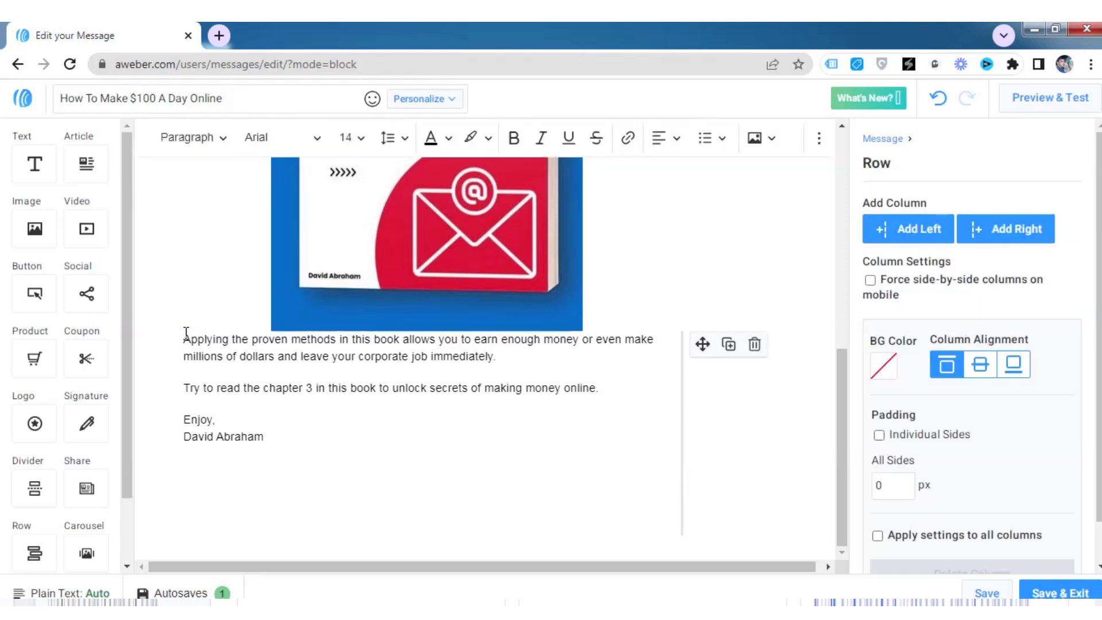
key("Return")
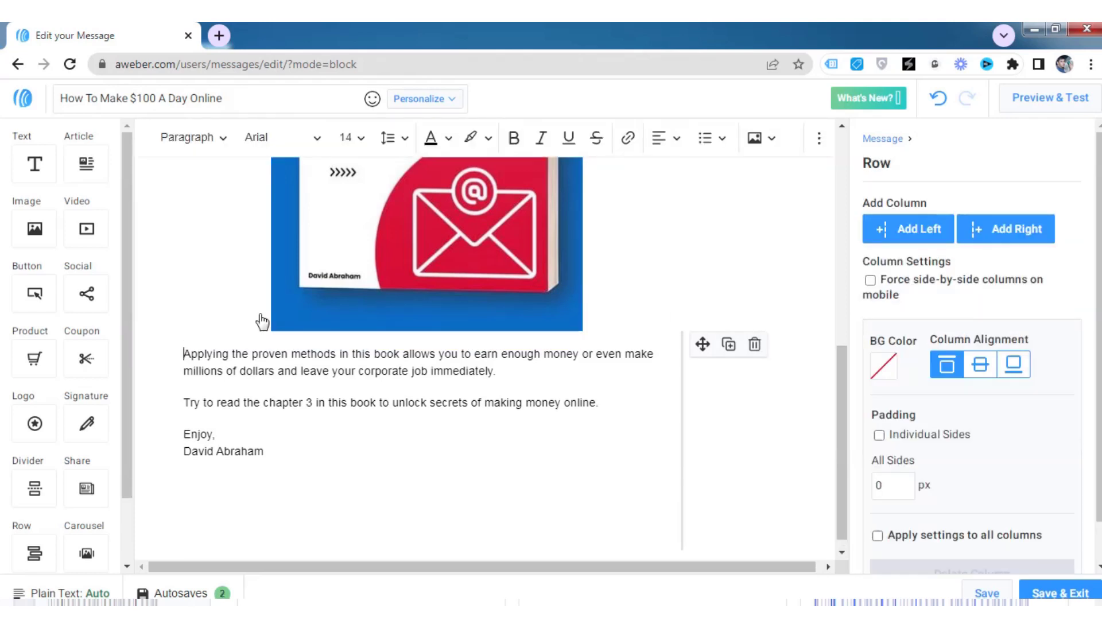
Make the word "download" in the sentence above the book cover image bold and underlined
scroll(636, 414, "up", 4)
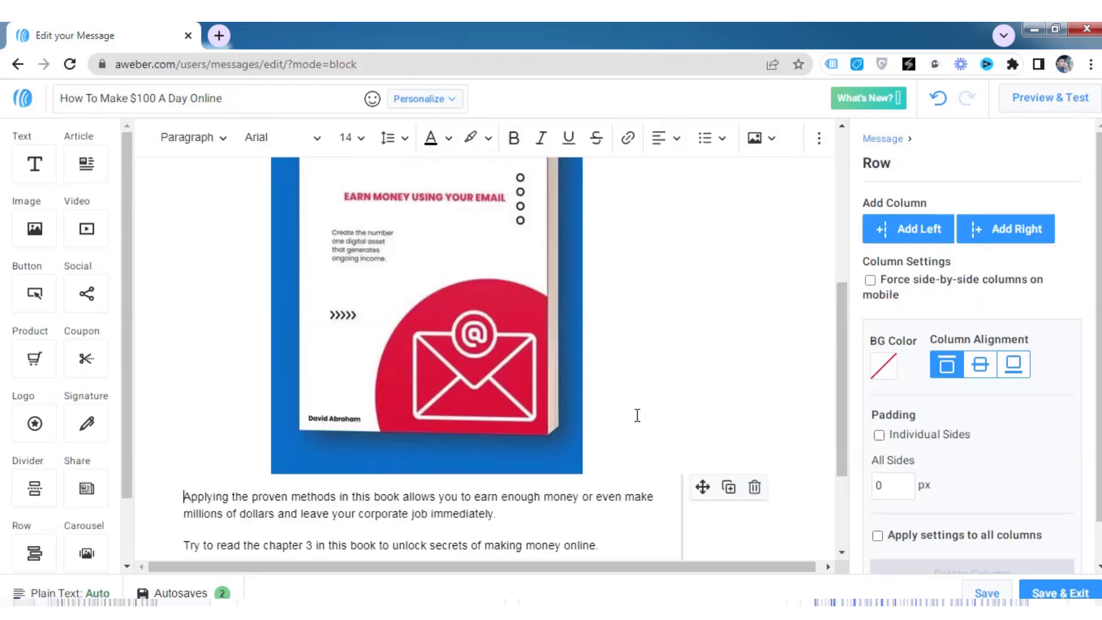
scroll(529, 319, "down", 5)
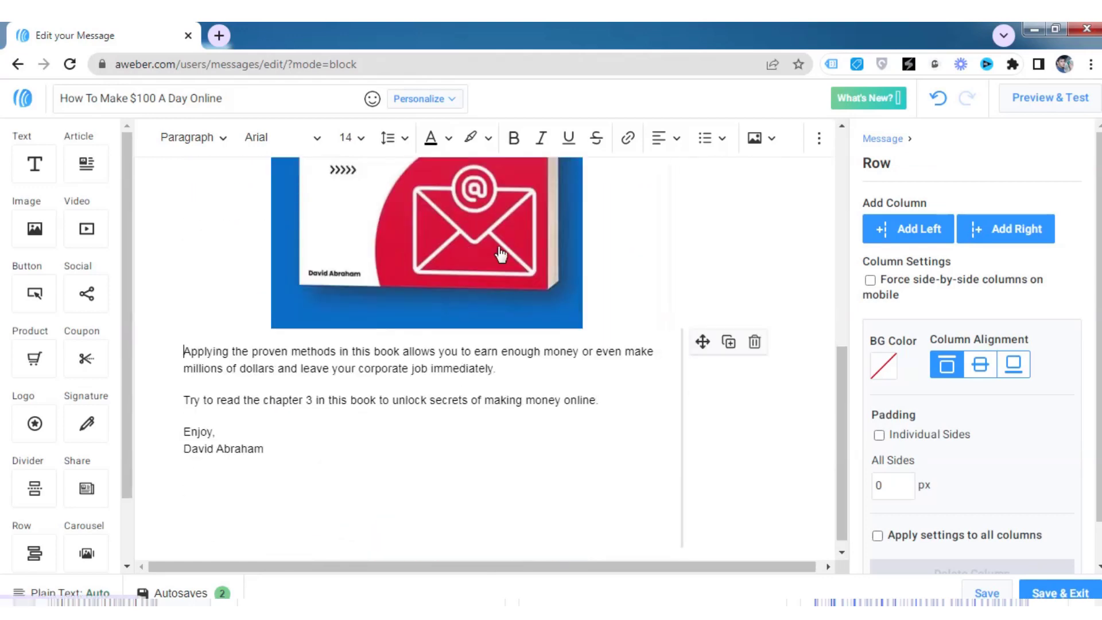
scroll(526, 332, "up", 5)
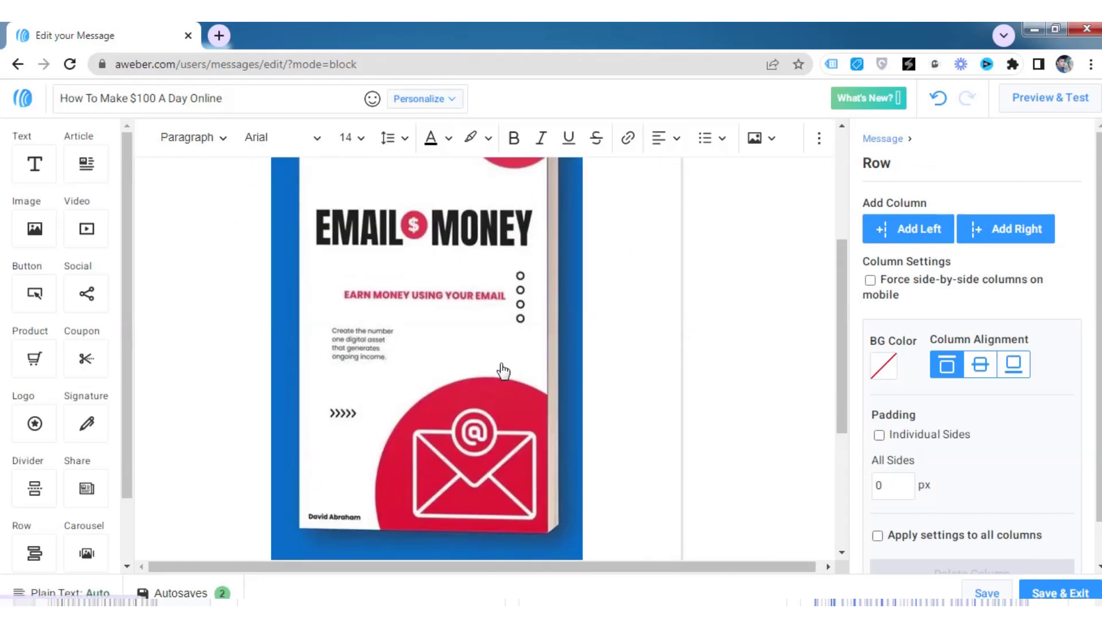
scroll(502, 372, "down", 5)
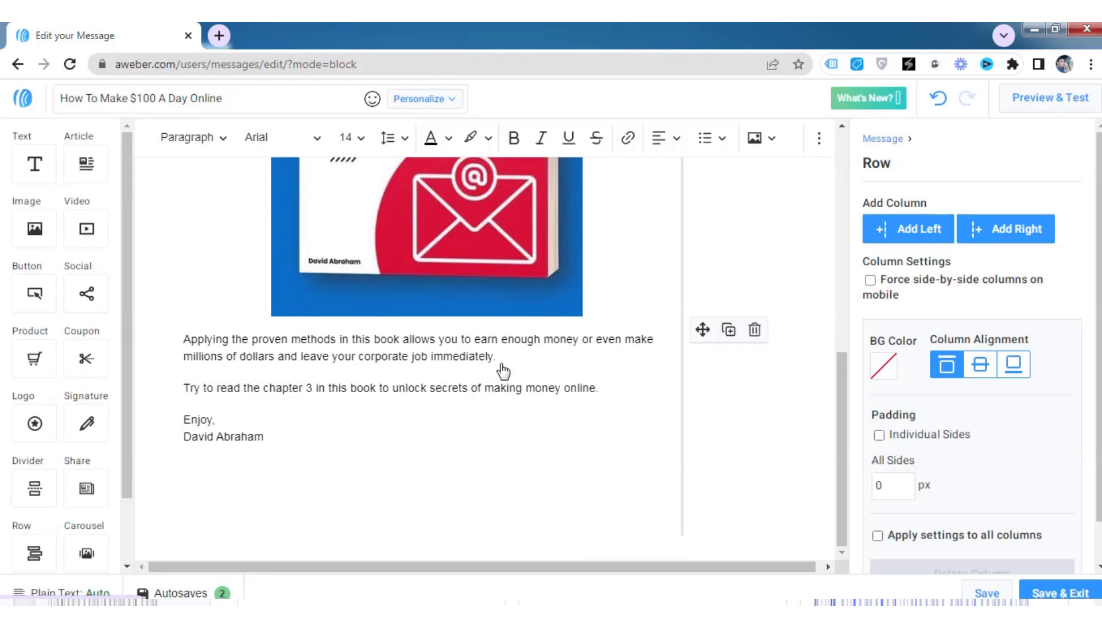
scroll(502, 367, "up", 8)
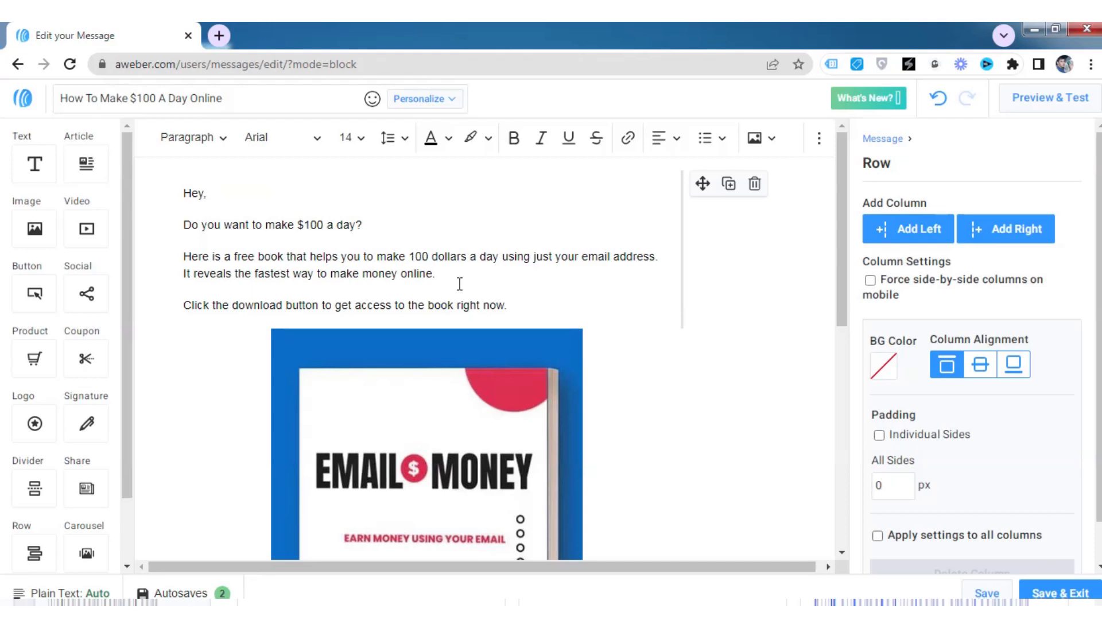
mouse_move(282, 305)
left_mouse_down()
mouse_move(243, 304)
mouse_move(284, 308)
left_mouse_up()
left_click(229, 305)
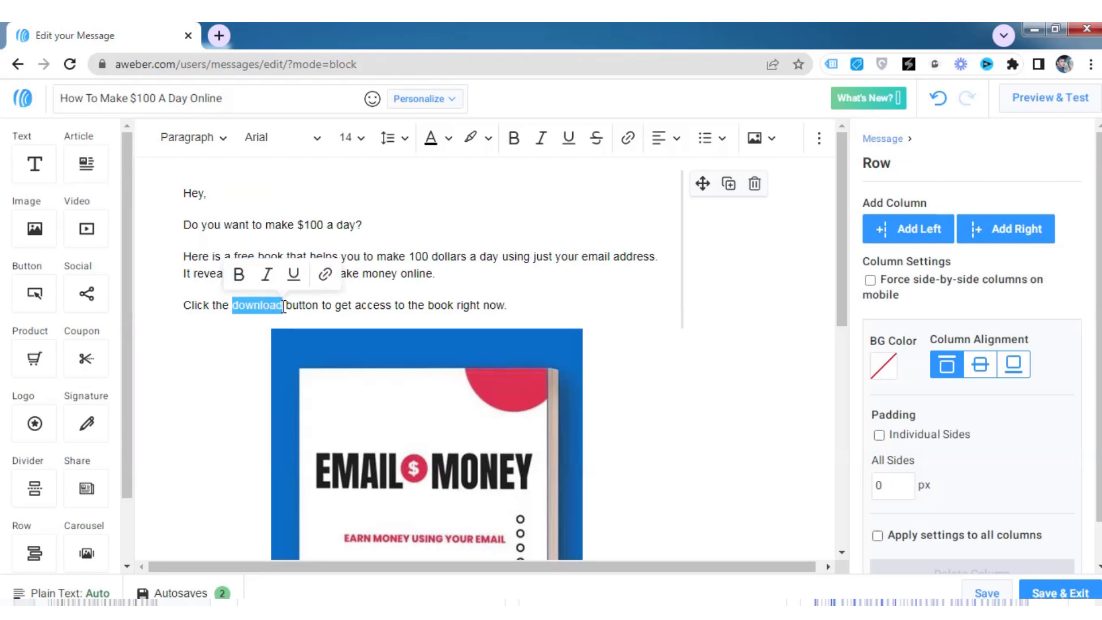
left_click(239, 274)
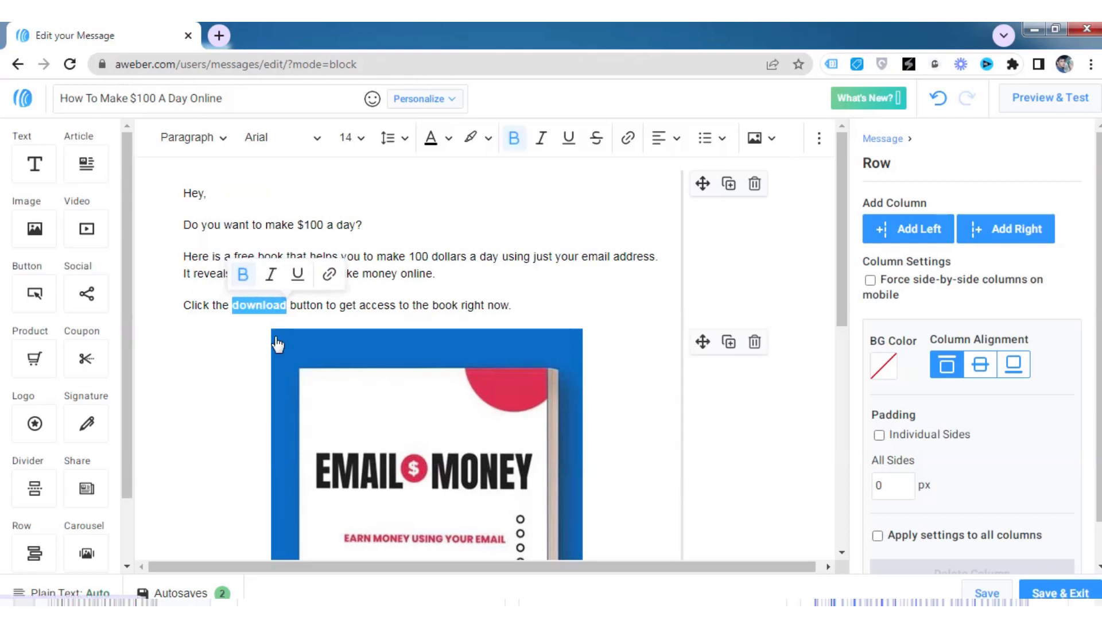
key("ctrl+u")
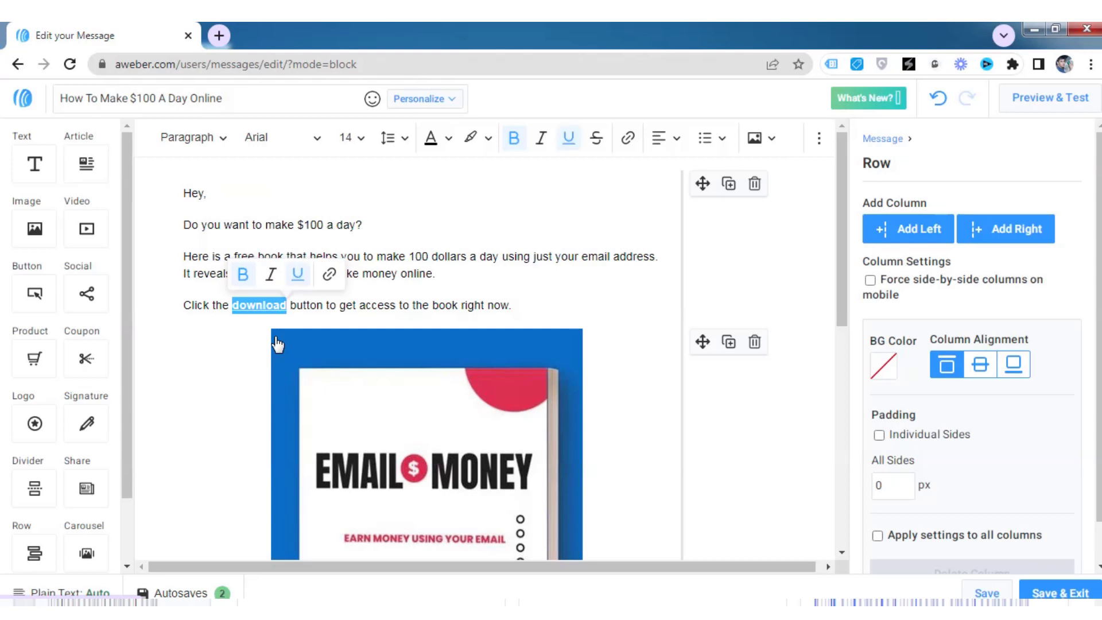
left_click(535, 283)
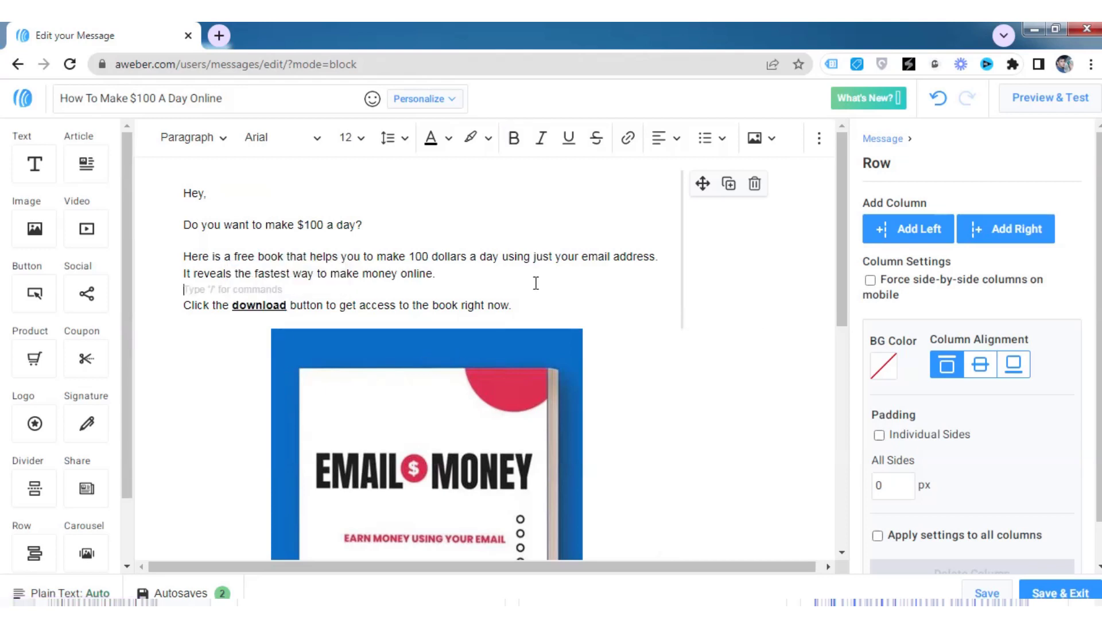
left_click(400, 229)
Preview the message and clear the test recipient's email address before returning to the editor
scroll(591, 345, "down", 6)
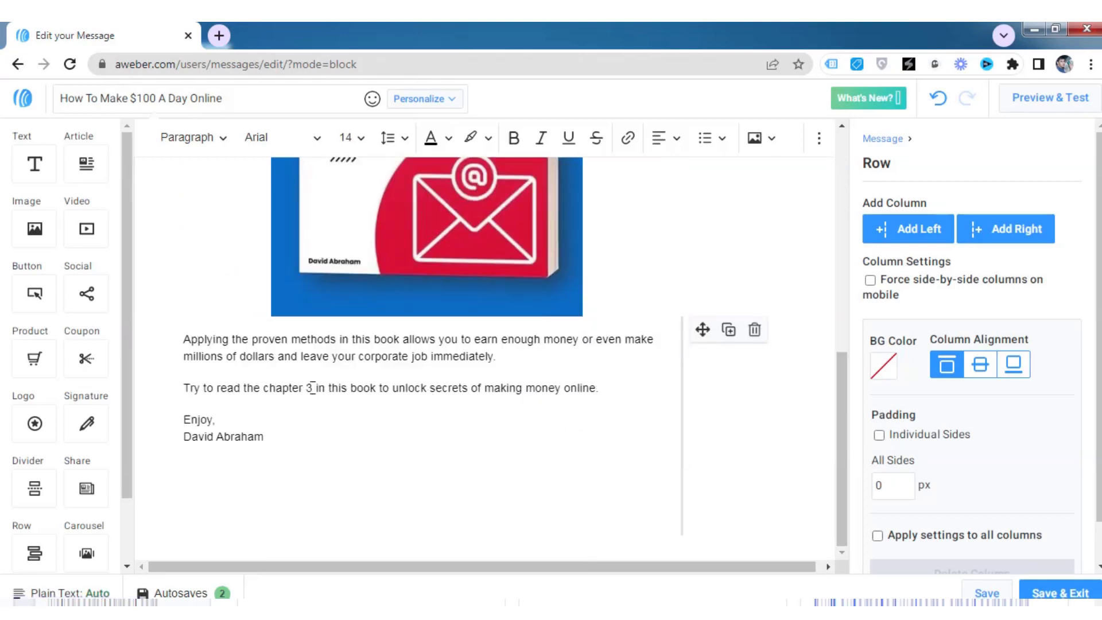
scroll(565, 408, "up", 6)
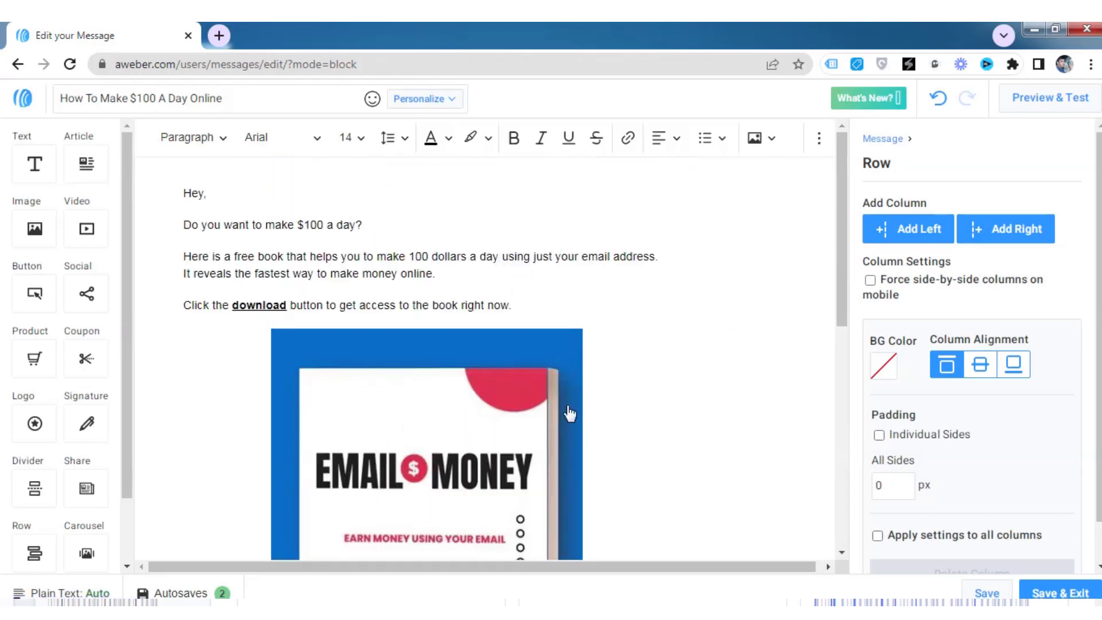
scroll(518, 393, "down", 6)
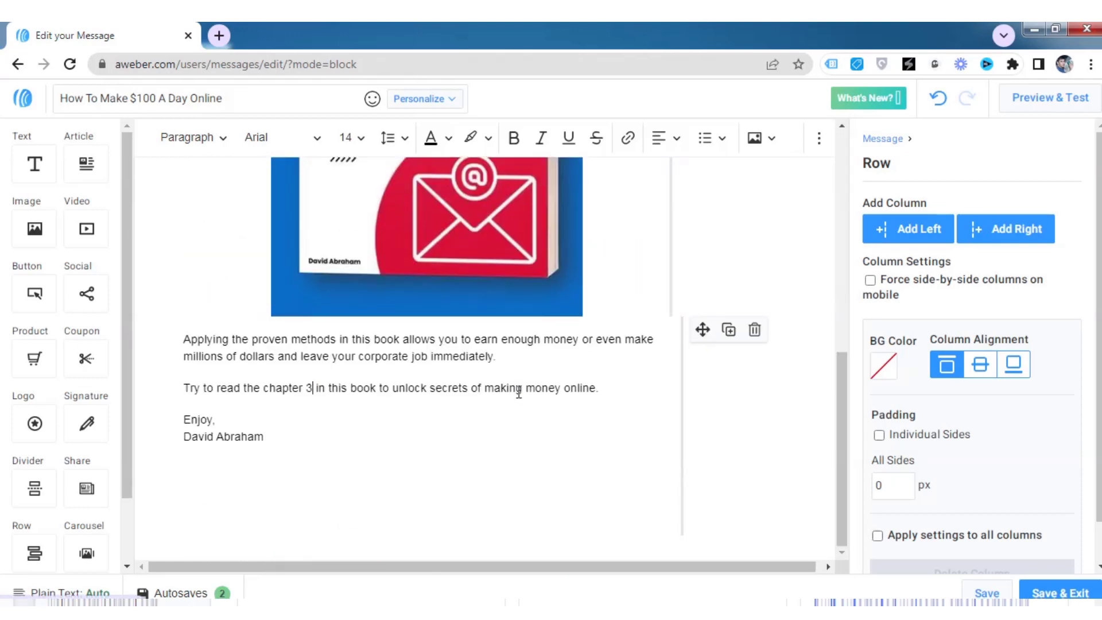
scroll(505, 404, "up", 6)
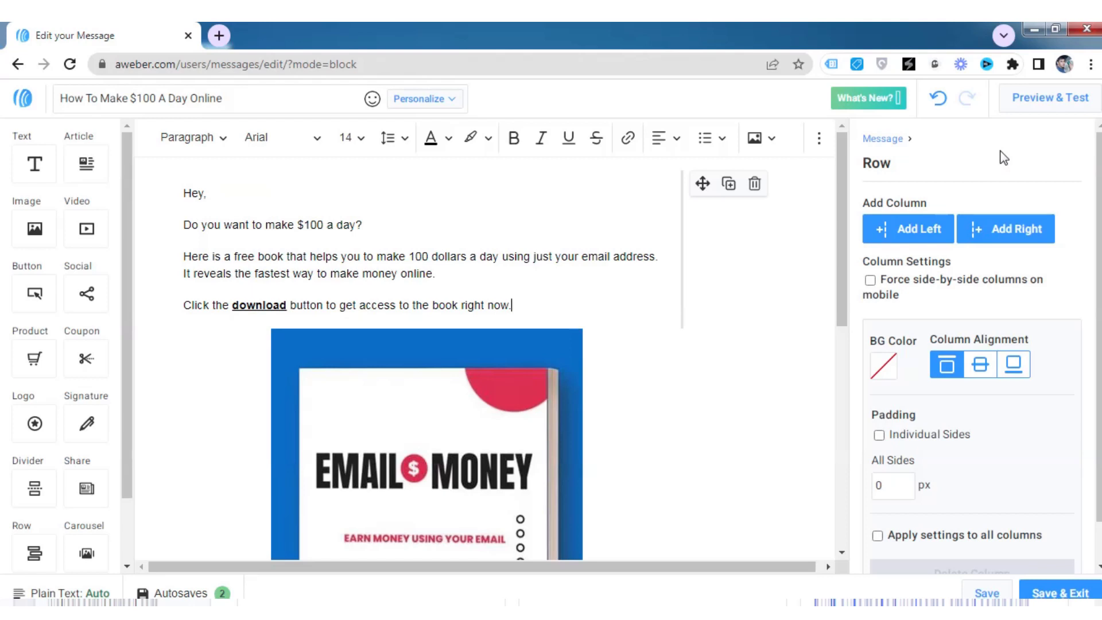
left_click(1062, 106)
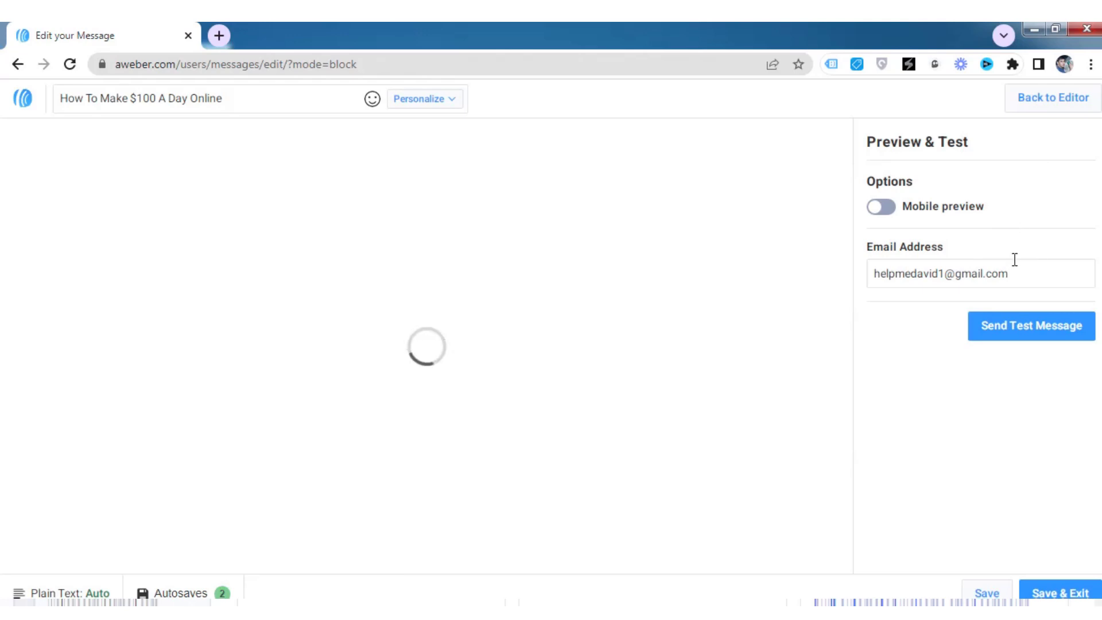
left_click_drag(1010, 272, 871, 274)
key("BackSpace")
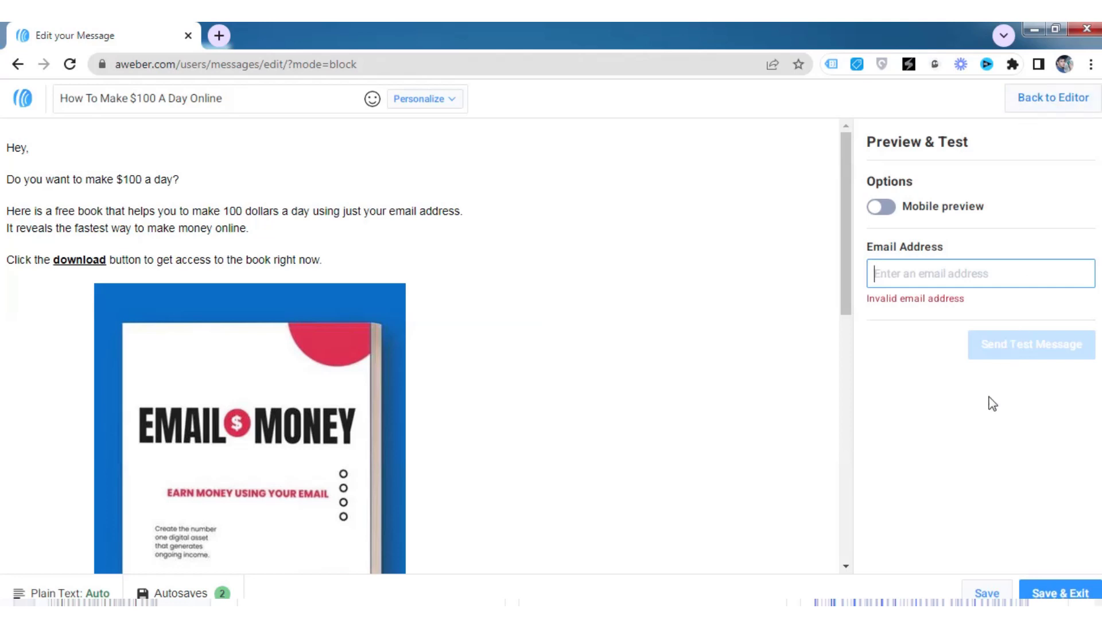
left_click(1028, 103)
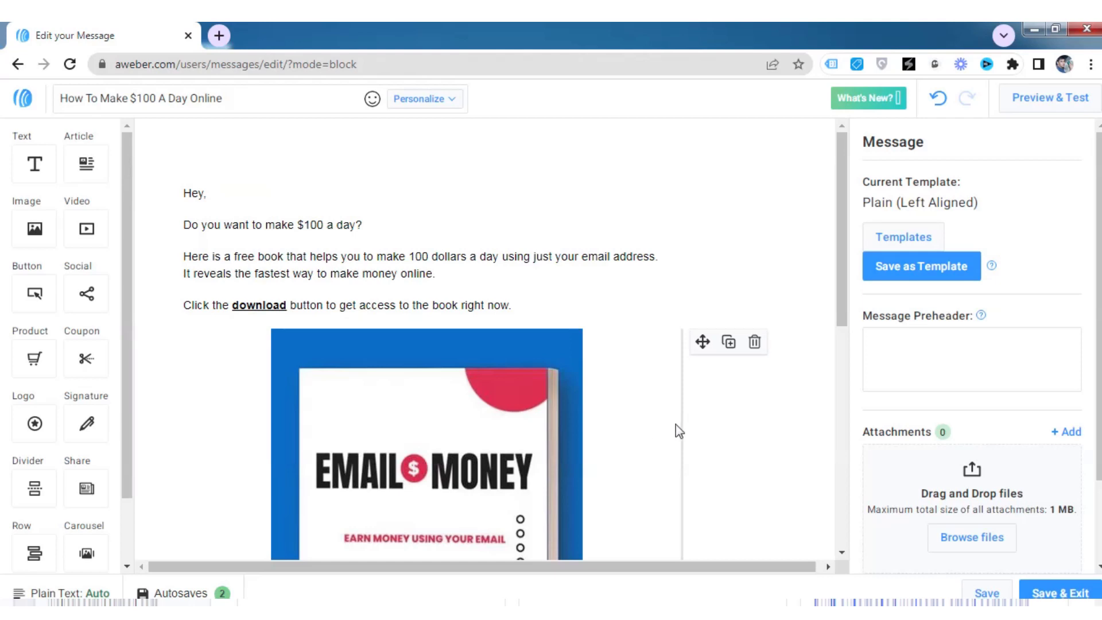
scroll(676, 425, "down", 5)
scroll(648, 450, "up", 5)
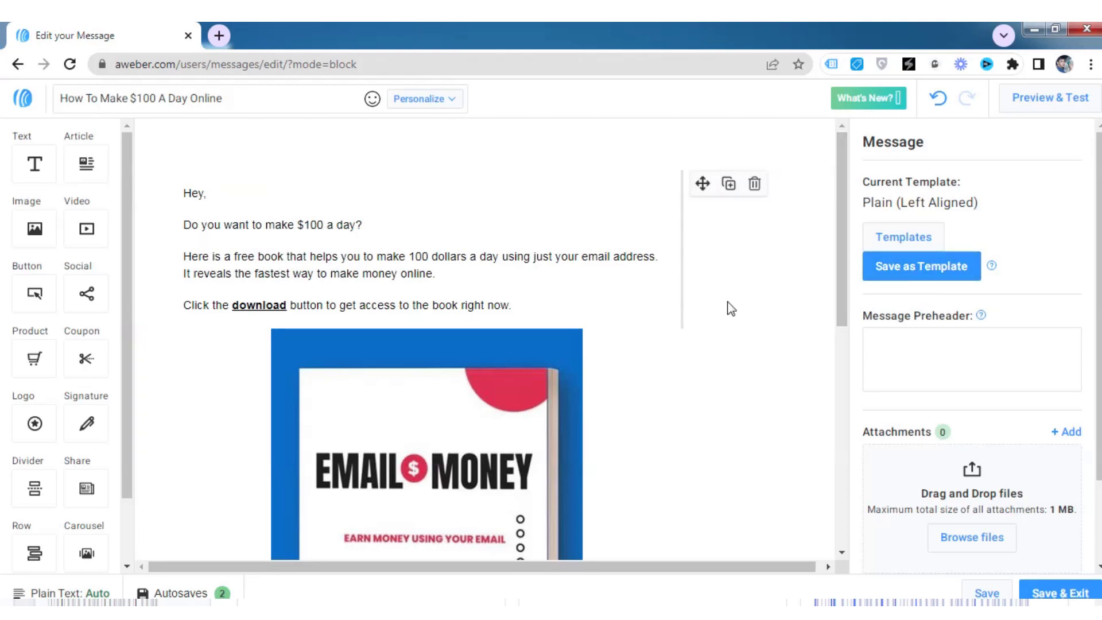
scroll(752, 310, "down", 7)
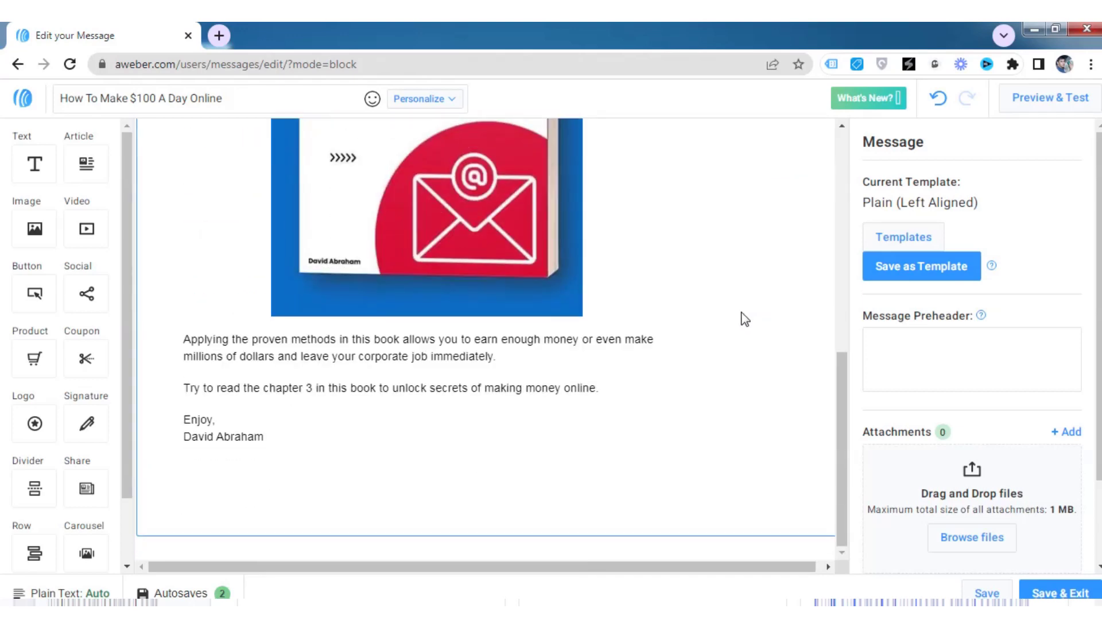
scroll(733, 327, "up", 7)
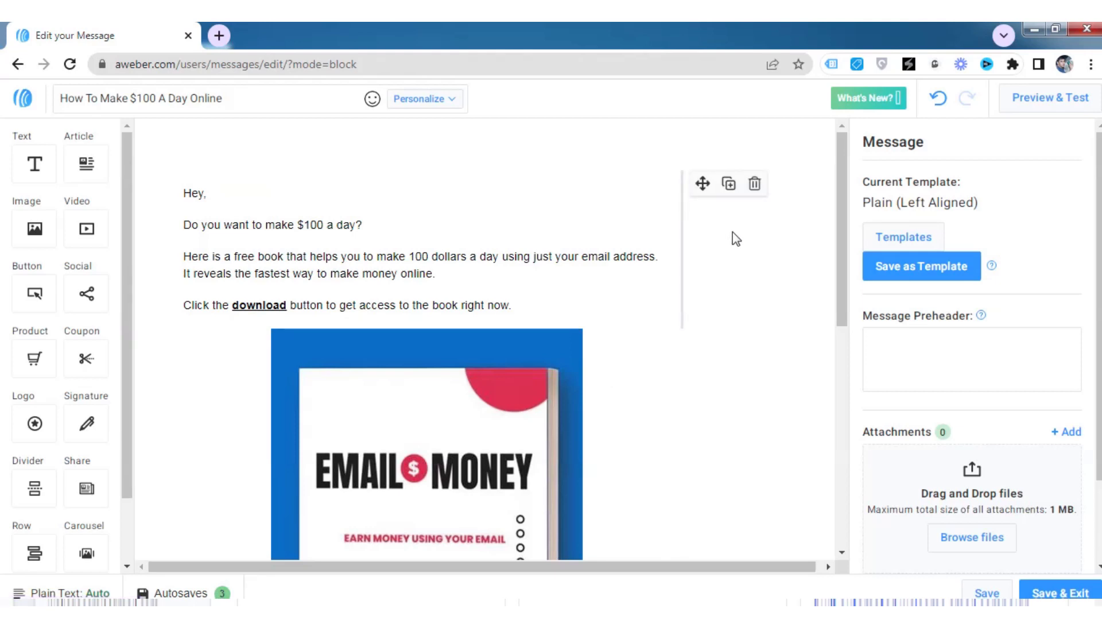
scroll(654, 321, "down", 5)
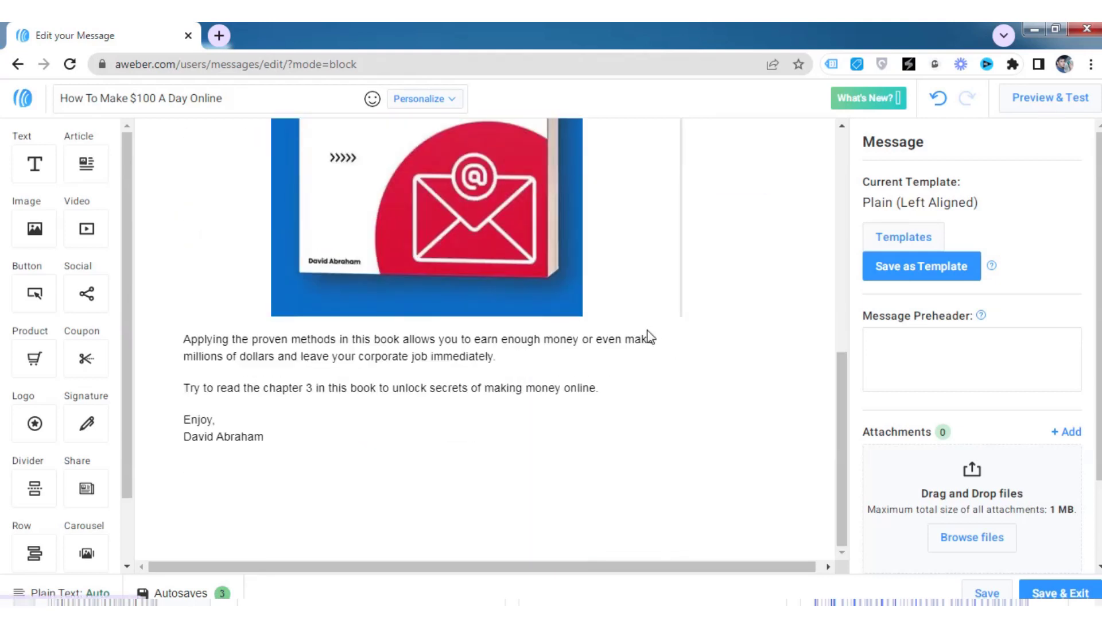
scroll(648, 337, "up", 5)
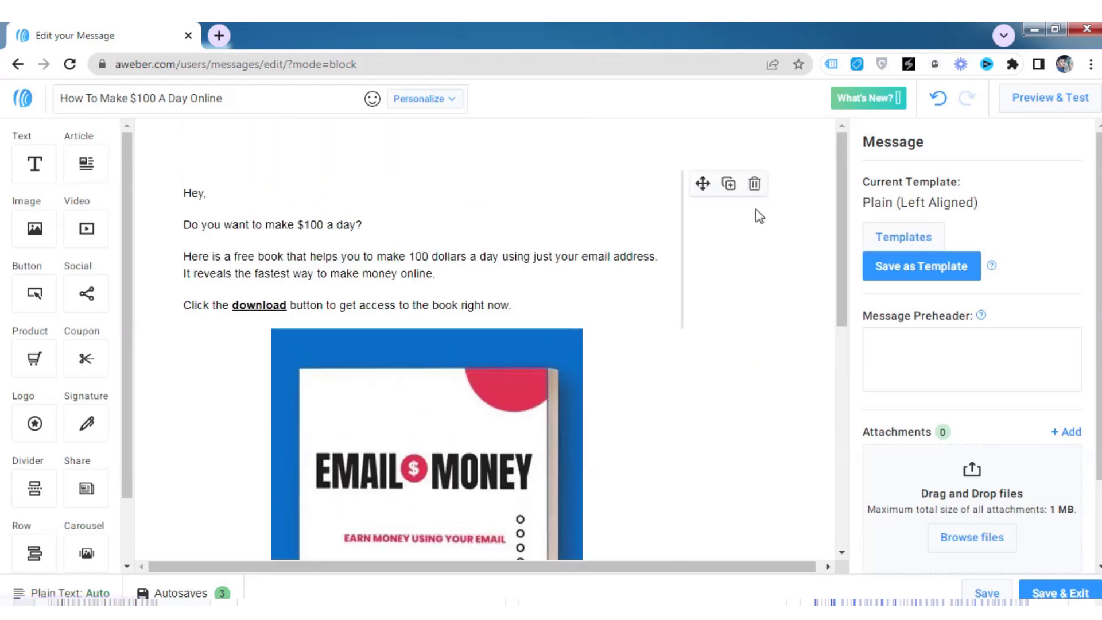